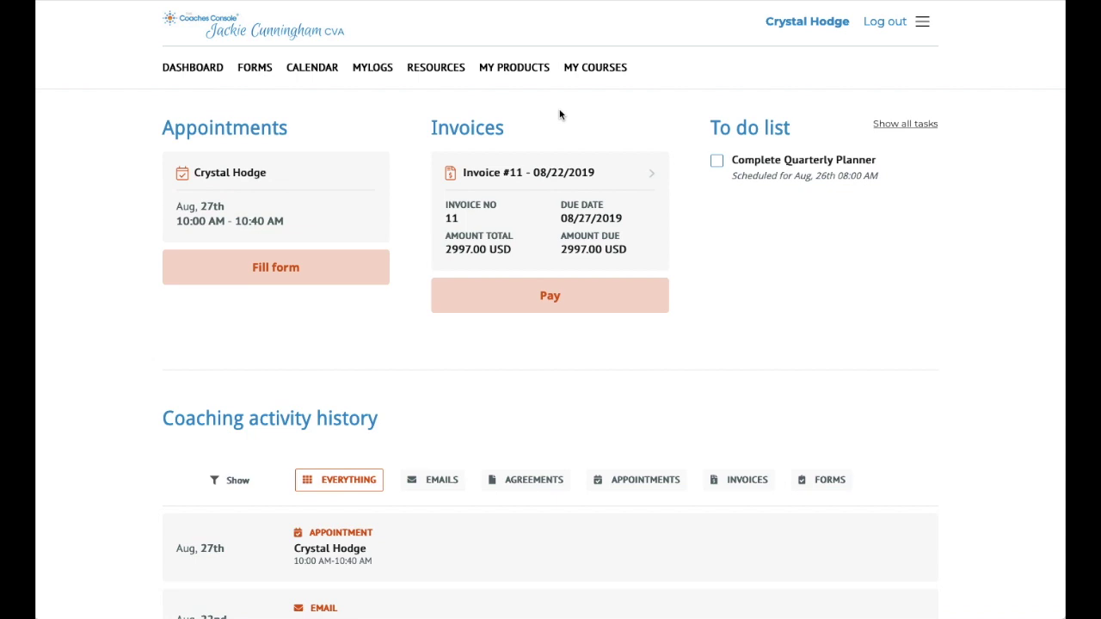
scroll(559, 114, "down", 1)
scroll(559, 114, "up", 1)
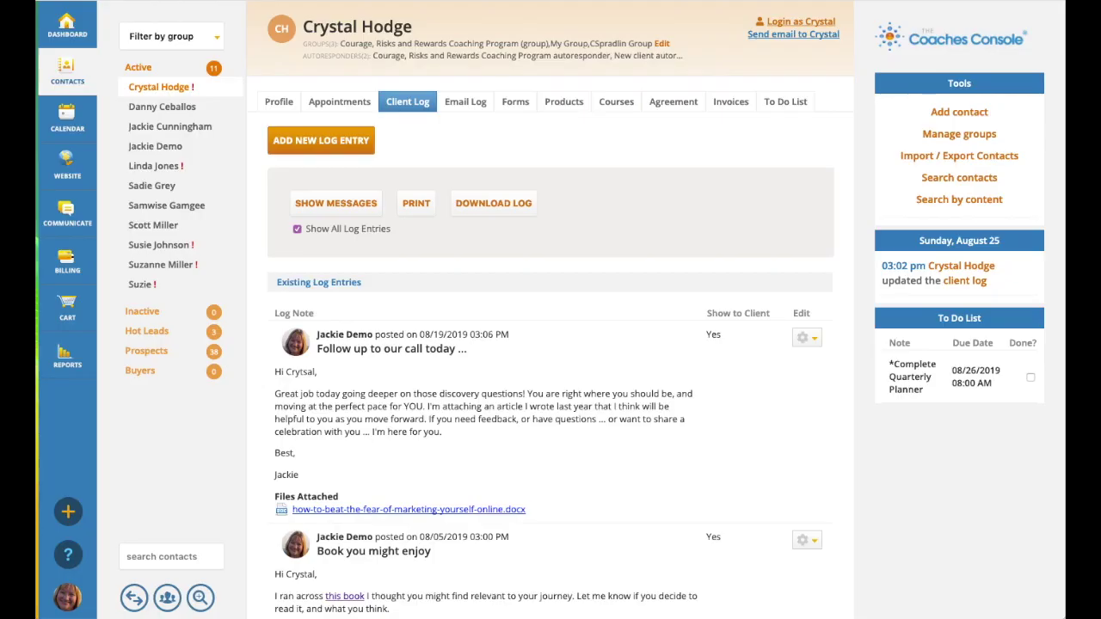
Open the website theme in the Theme Builder and review the content section's layout, typography and opt-in style settings.
mouse_move(76, 169)
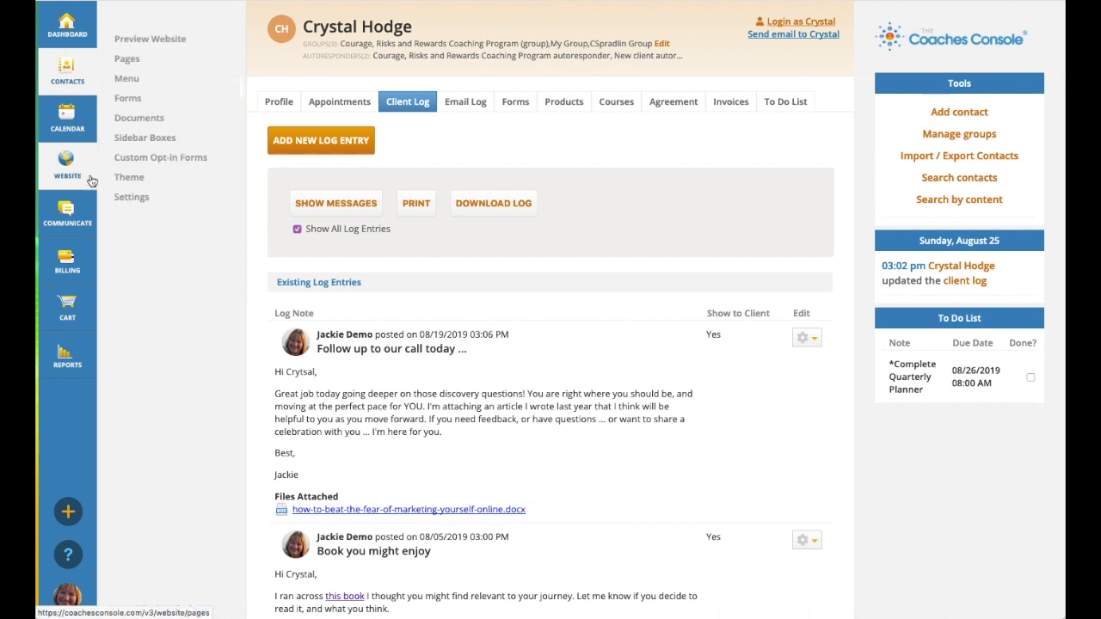
left_click(137, 177)
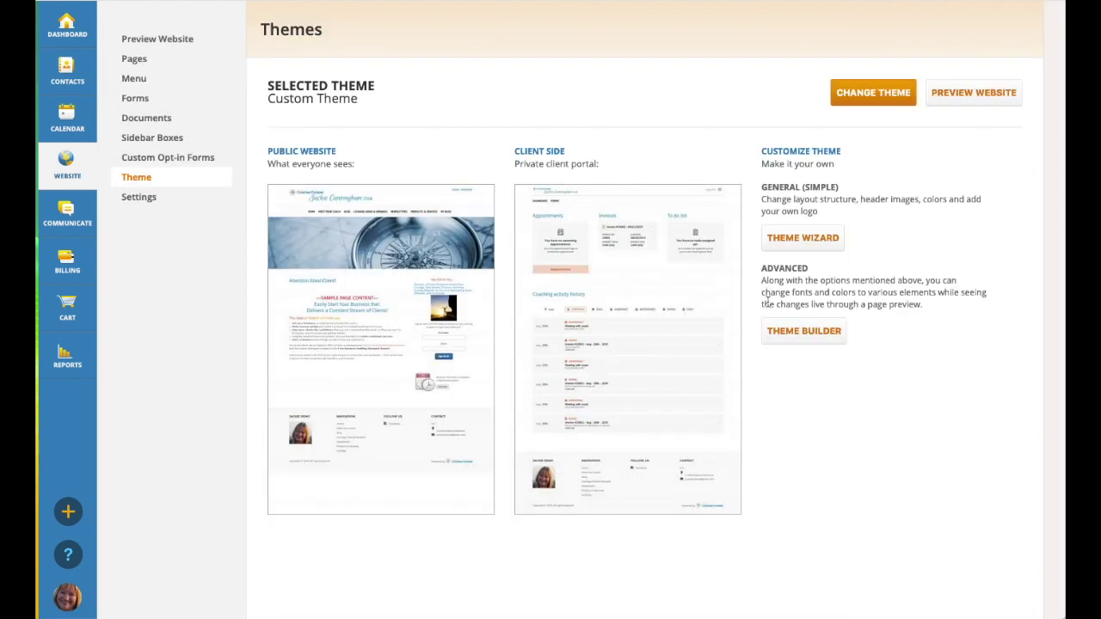
left_click(817, 333)
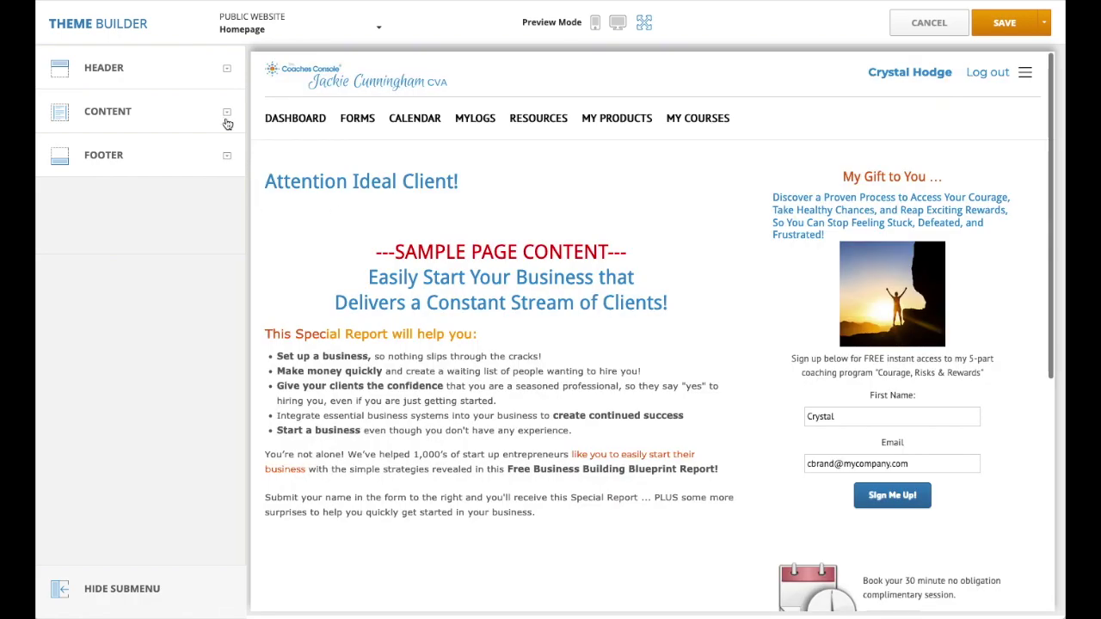
left_click(228, 116)
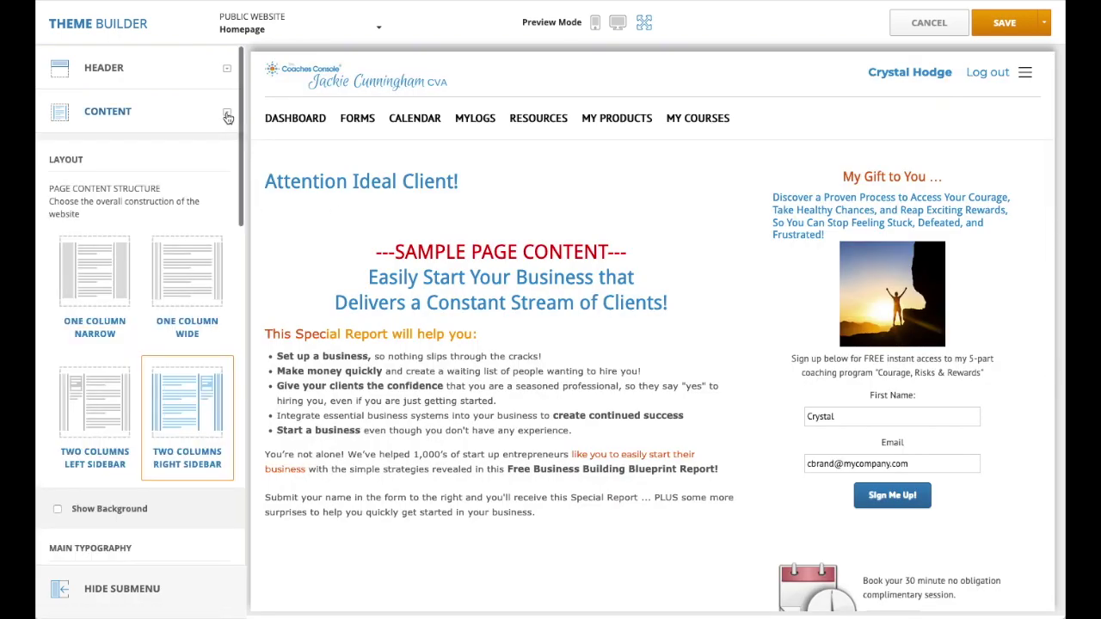
scroll(122, 375, "down", 6)
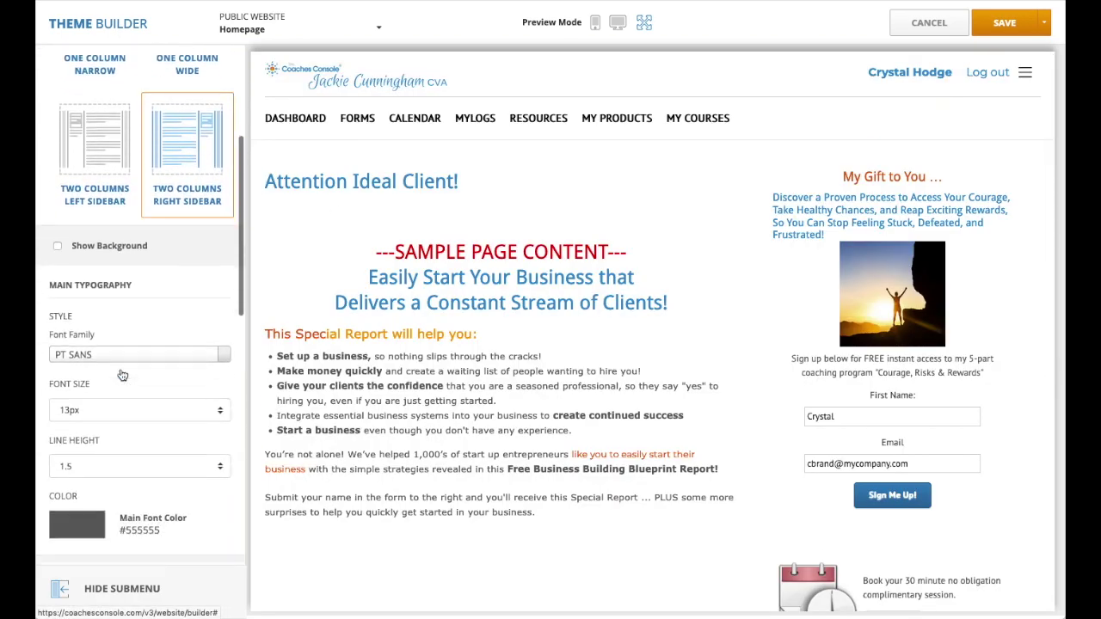
scroll(122, 376, "down", 7)
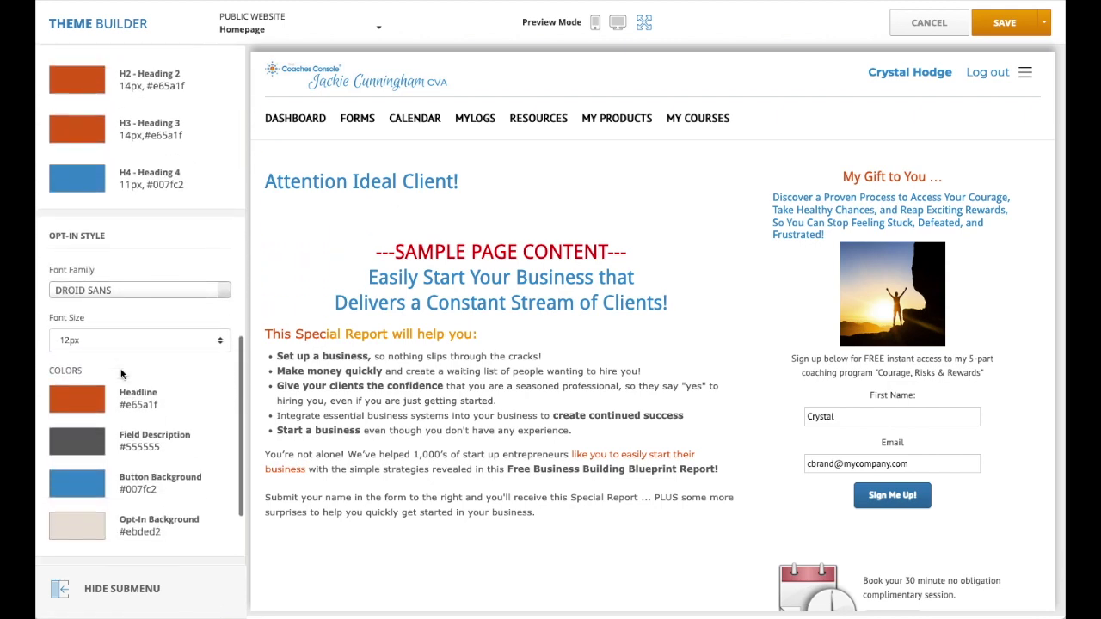
scroll(123, 372, "down", 1)
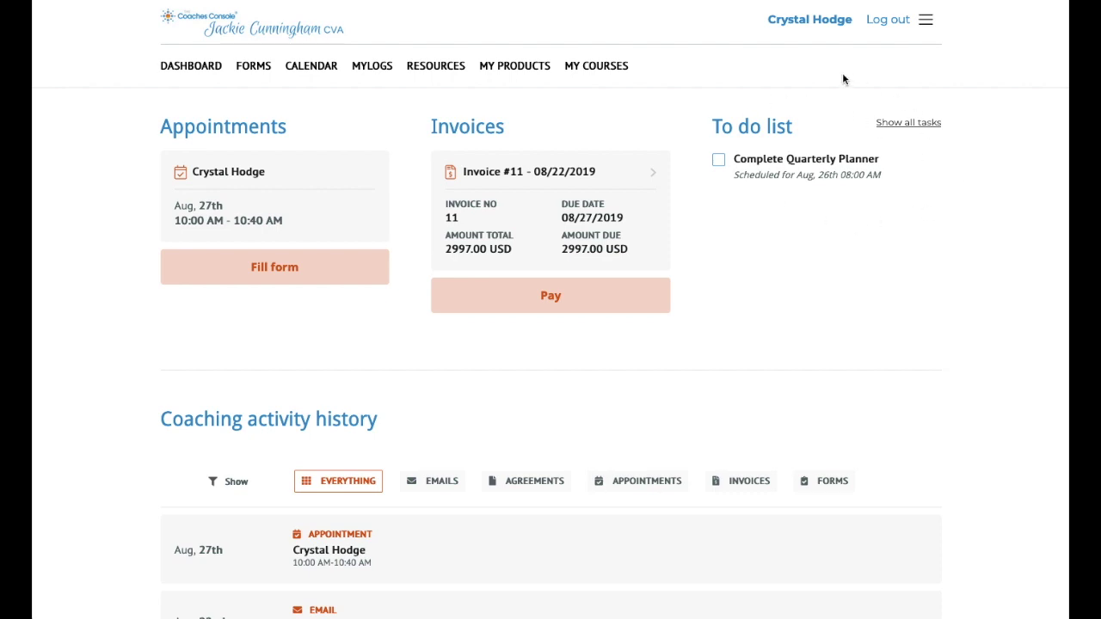
Filter the coaching activity history in turn by emails, agreements, appointments, invoices and forms.
scroll(780, 265, "down", 3)
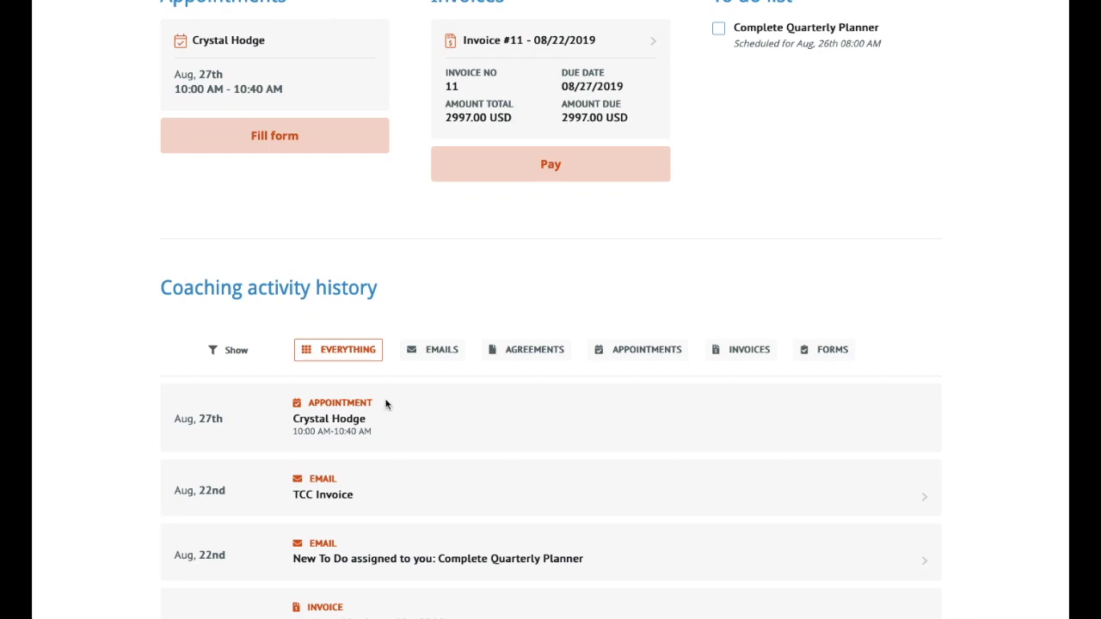
scroll(386, 405, "down", 2)
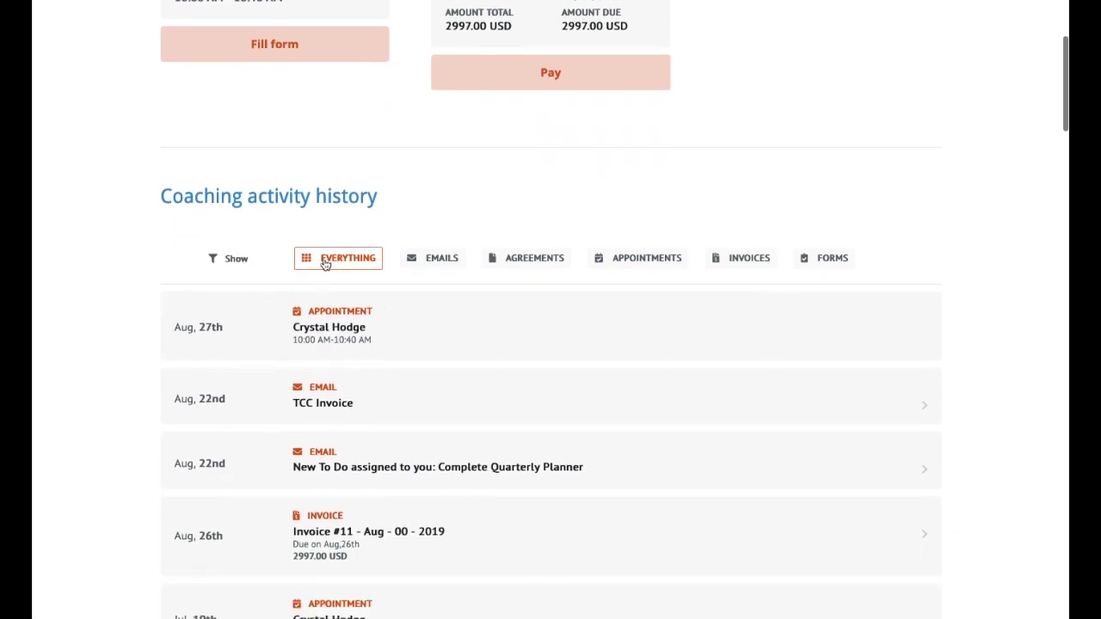
left_click(439, 260)
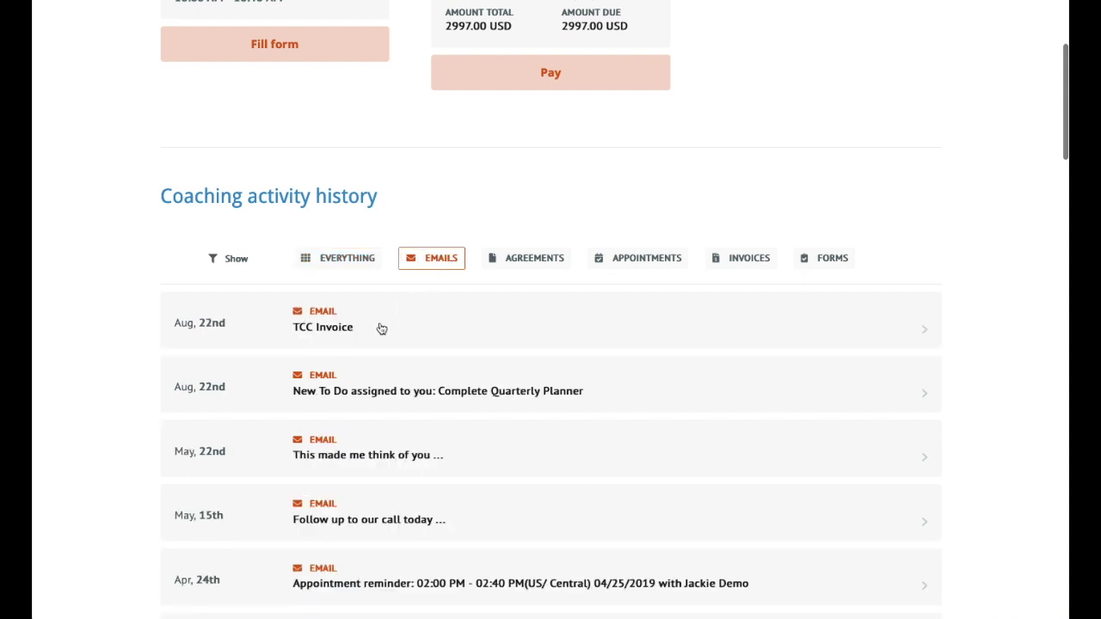
left_click(541, 262)
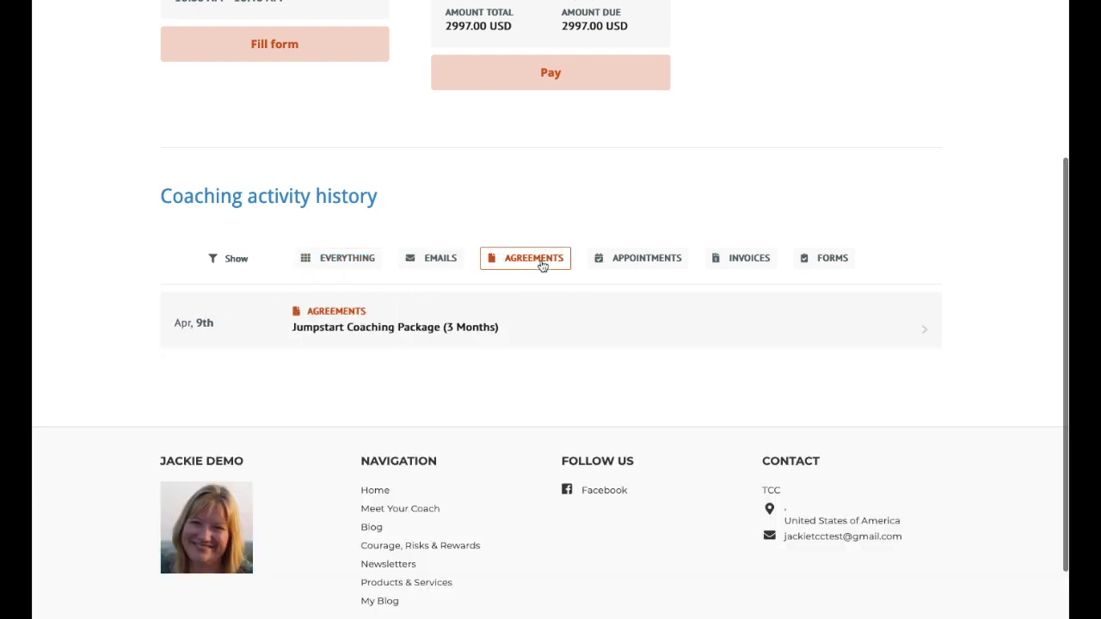
left_click(651, 265)
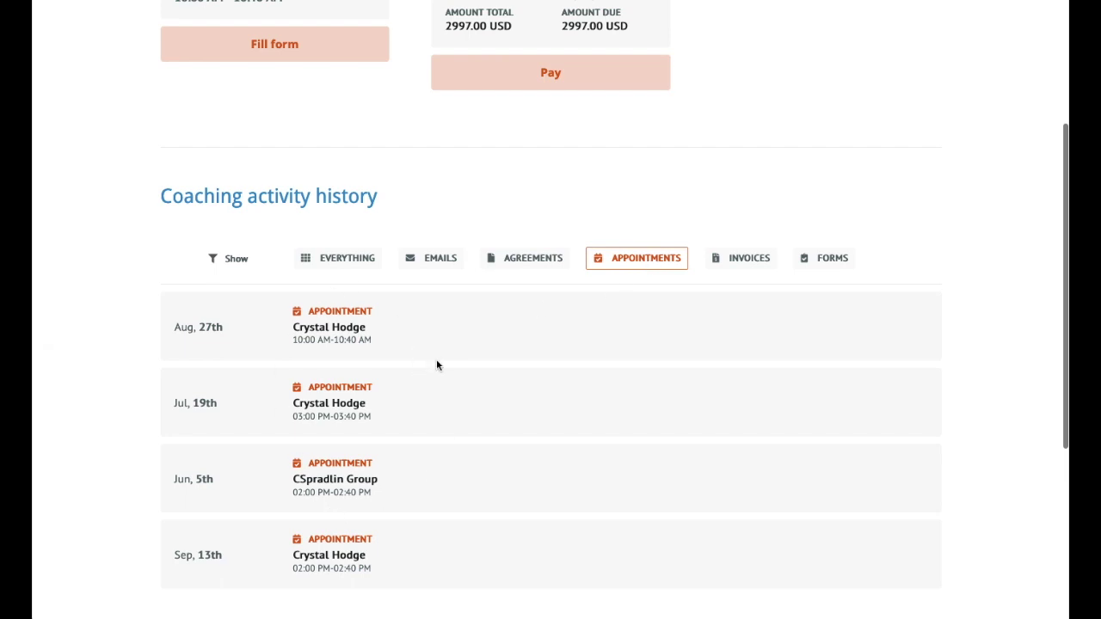
left_click(758, 263)
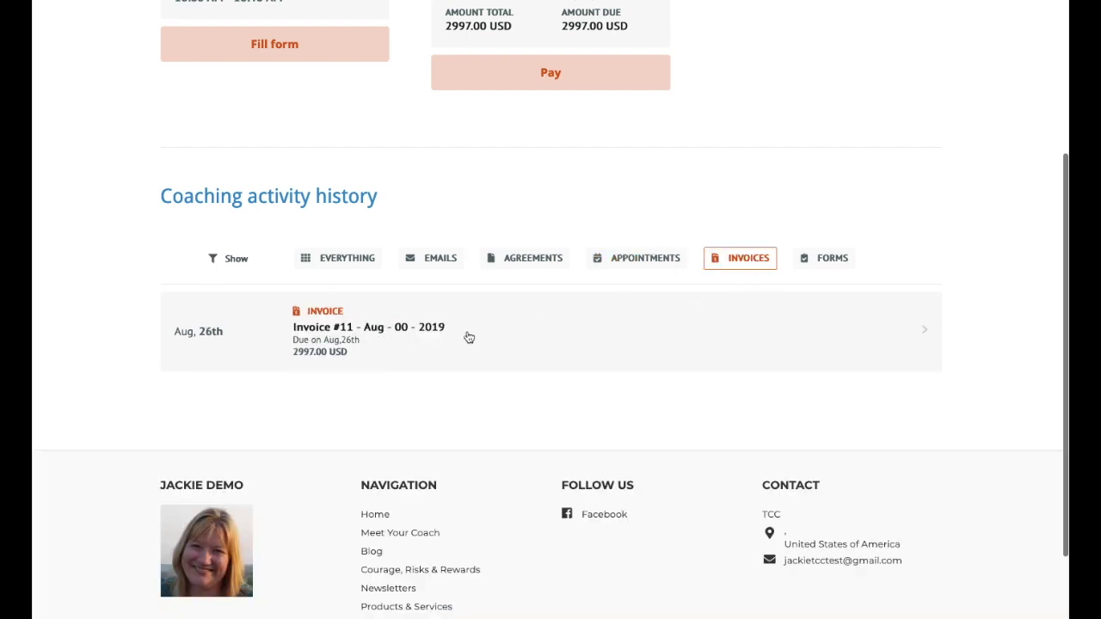
left_click(836, 267)
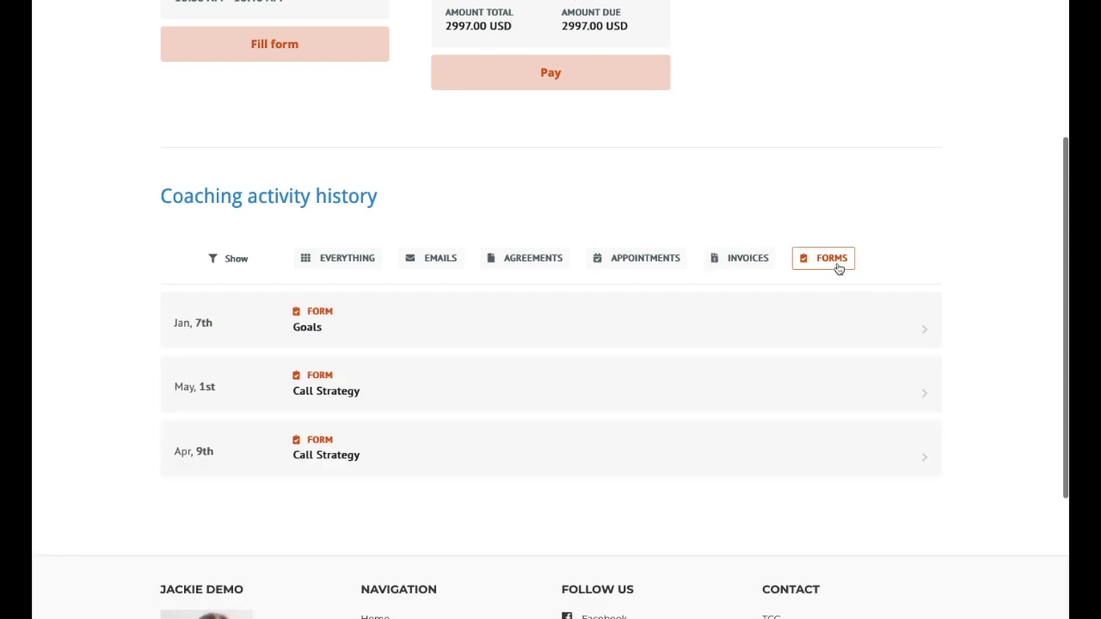
Open the upcoming appointment's Call Strategy form, review its questions down to the save options, and return to the dashboard.
scroll(496, 353, "up", 3)
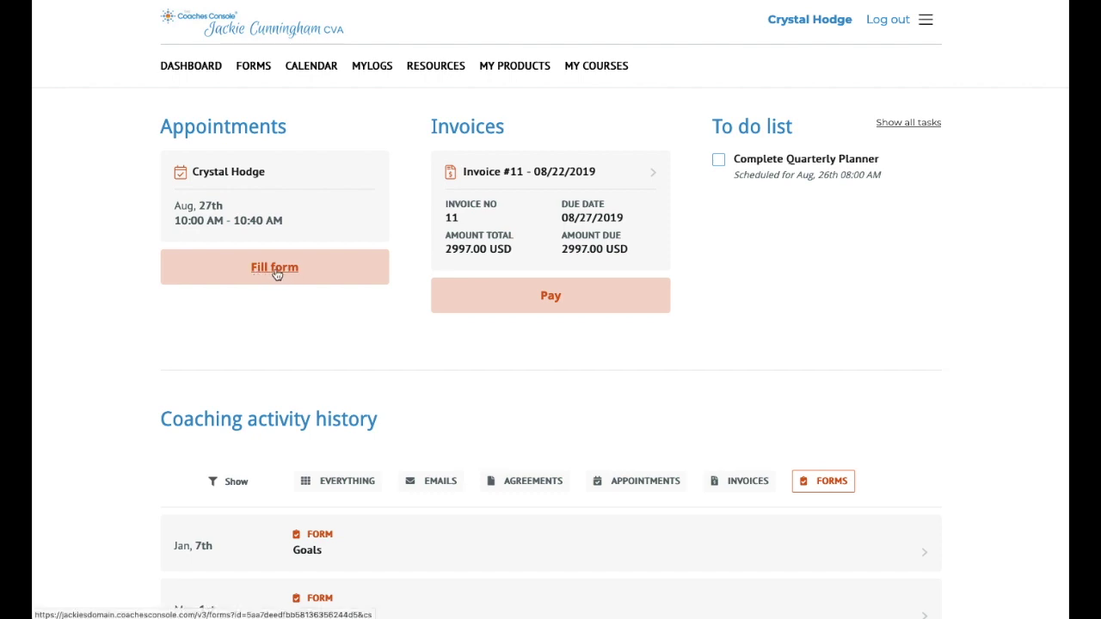
left_click(360, 282)
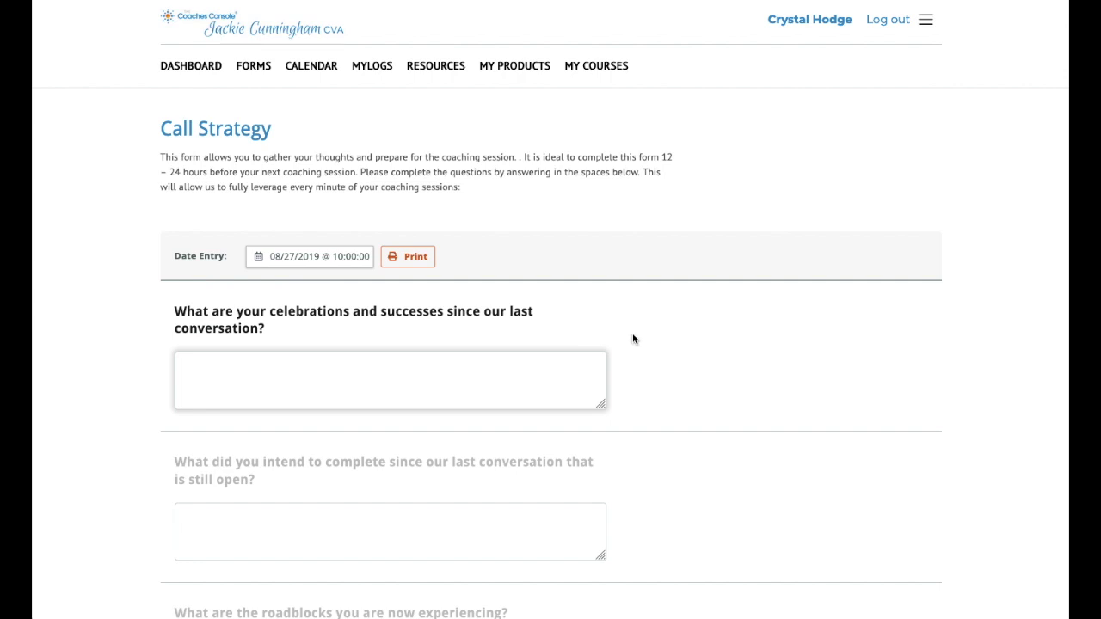
scroll(634, 338, "down", 5)
scroll(632, 338, "down", 3)
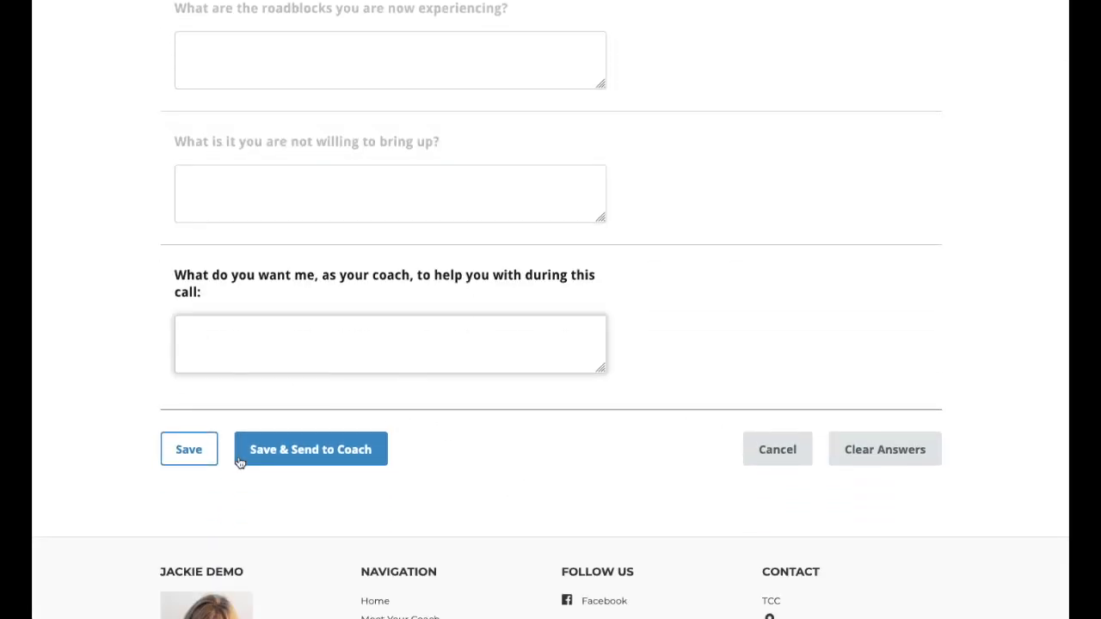
scroll(481, 430, "up", 2)
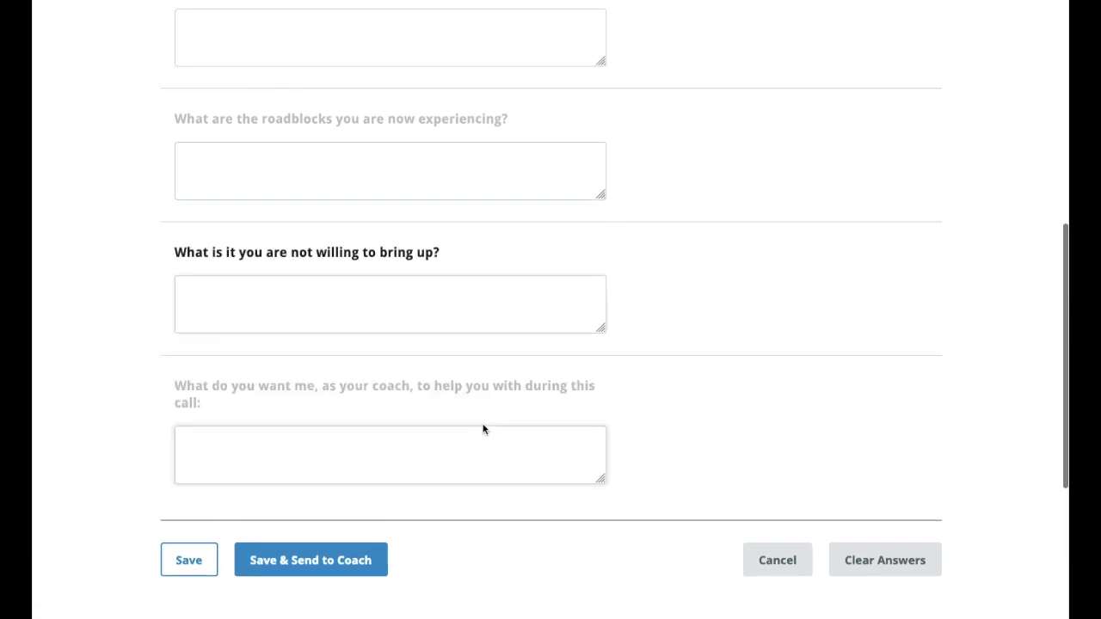
scroll(483, 429, "up", 7)
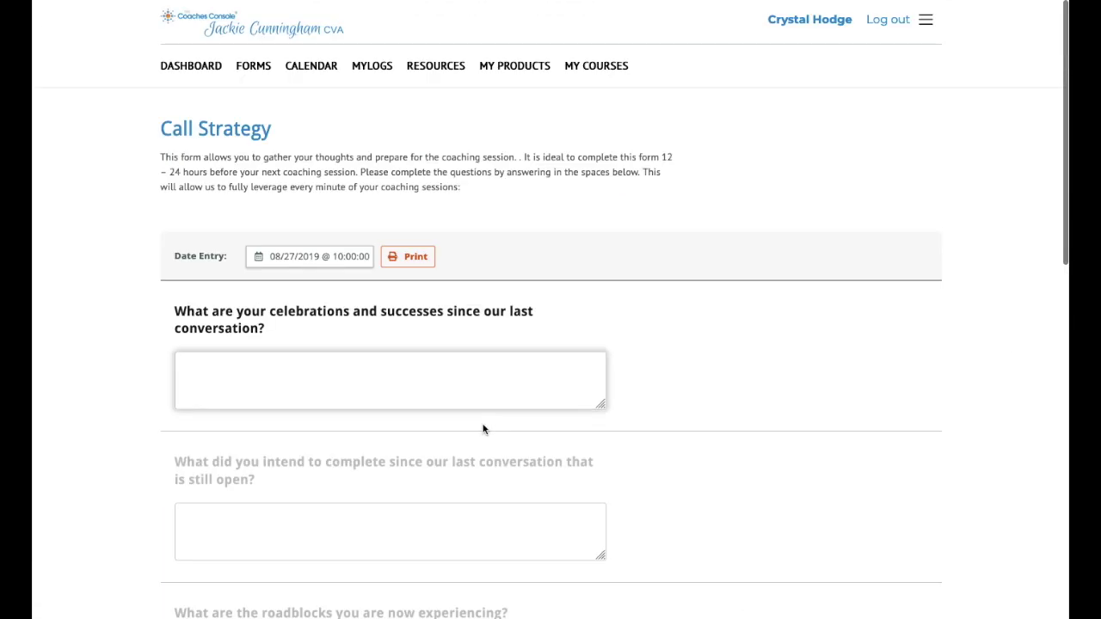
left_click(206, 72)
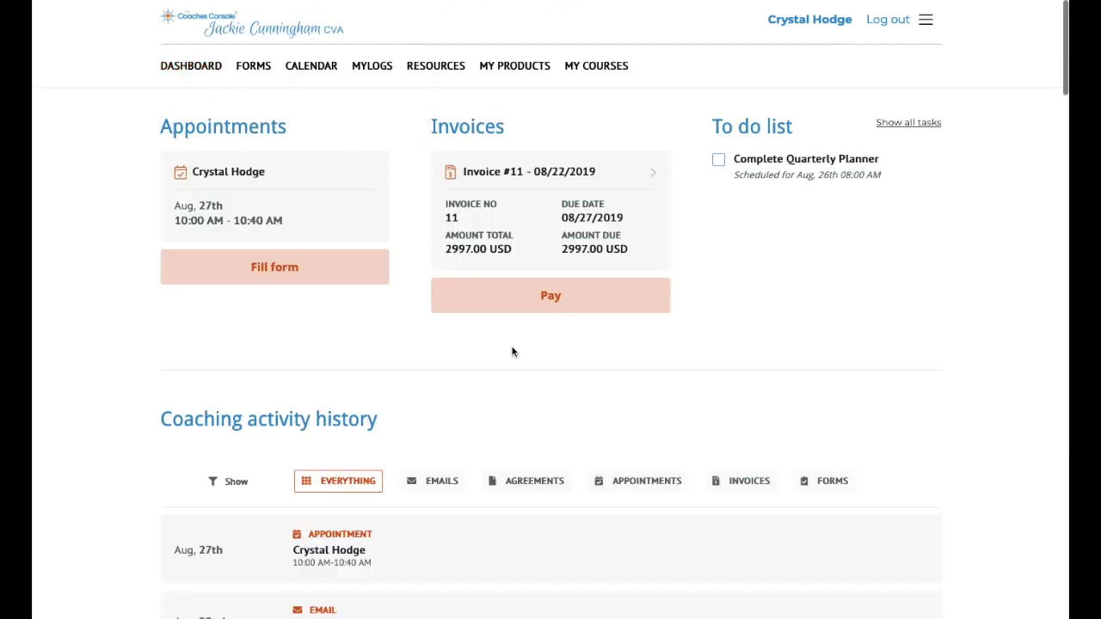
Open the invoice's payment page, toggle its payment selection off and on, check receipts and upcoming payments, and return to the dashboard.
left_click(551, 296)
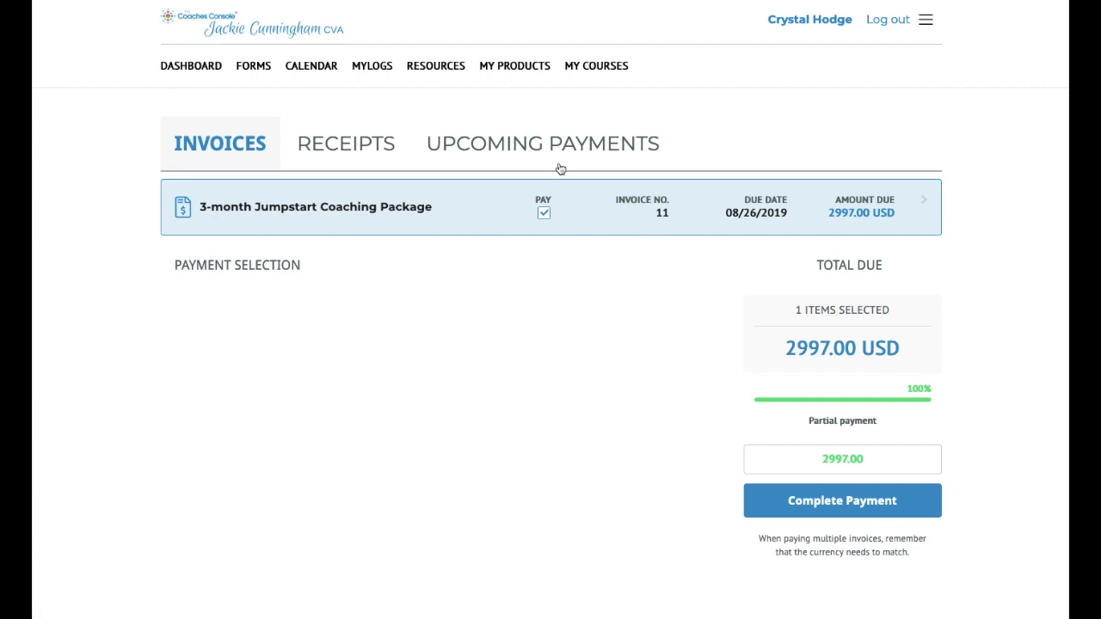
left_click(544, 215)
left_click(543, 215)
left_click(325, 146)
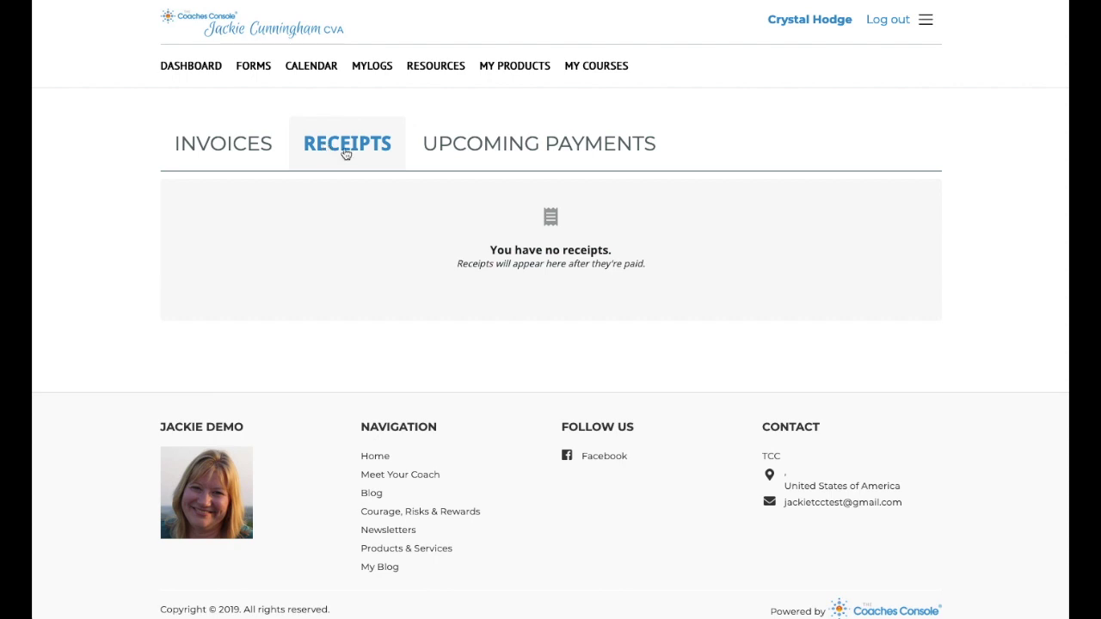
left_click(504, 147)
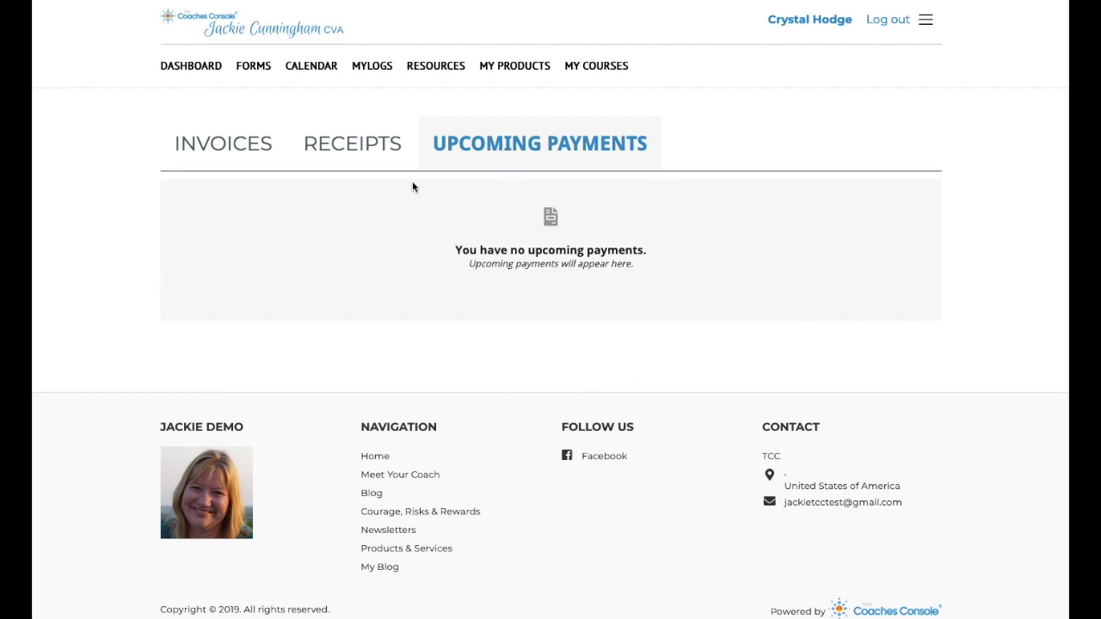
left_click(191, 66)
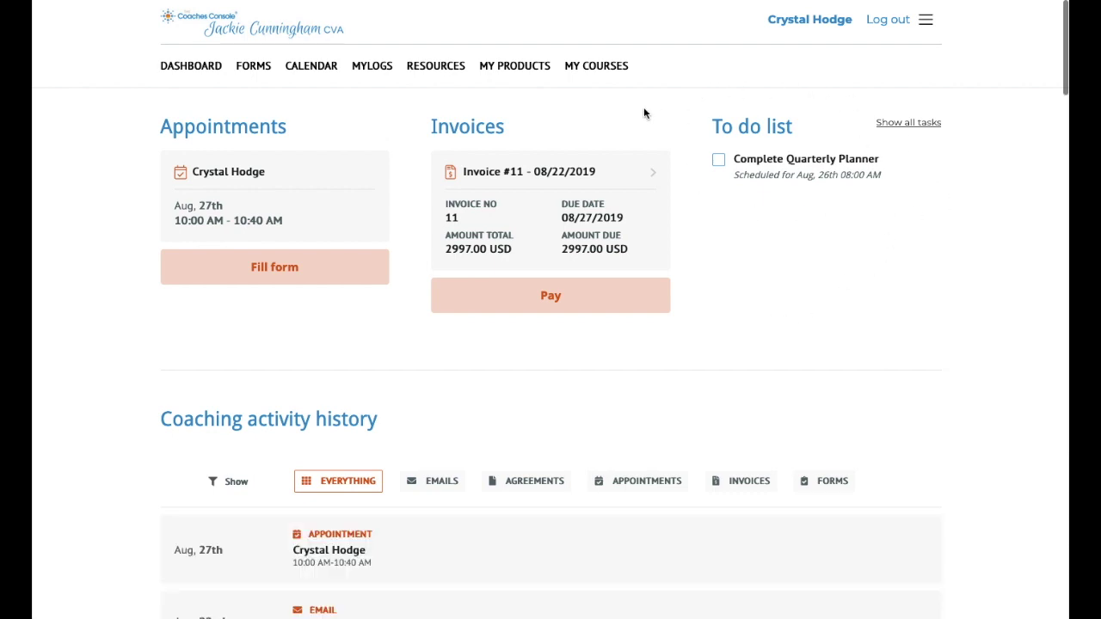
Mark the Complete Quarterly Planner task as done and revert it to open.
left_click(719, 161)
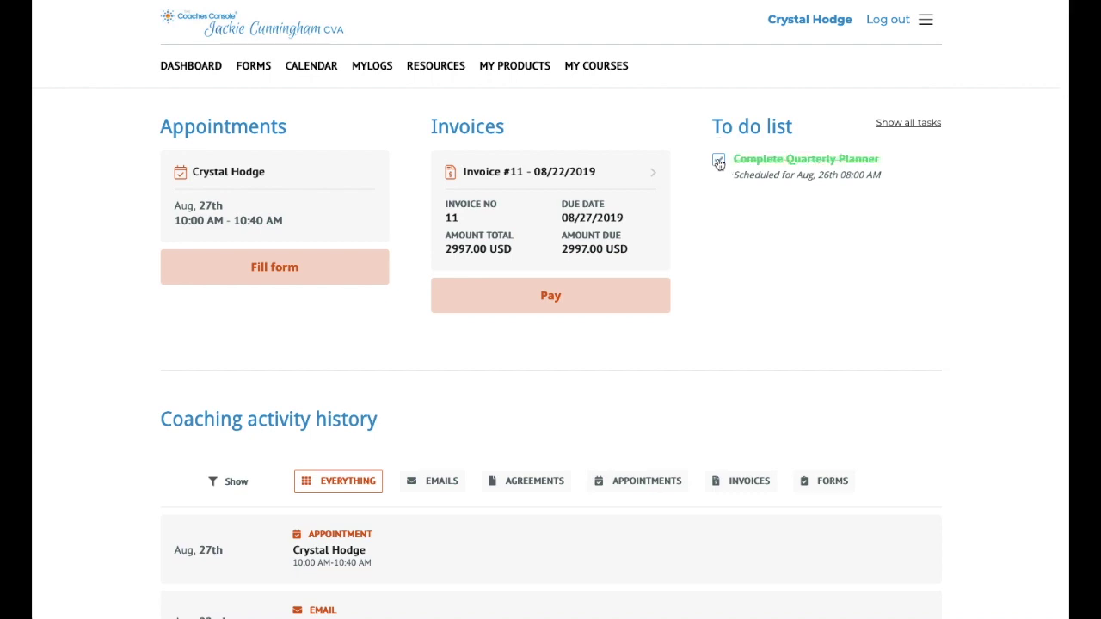
left_click(719, 164)
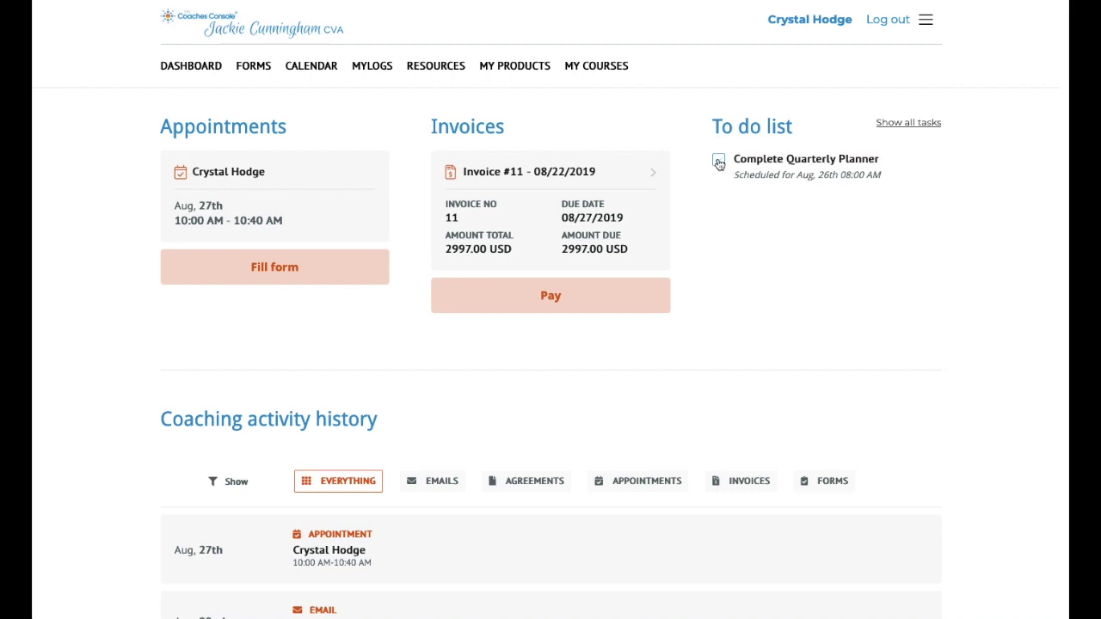
left_click(901, 124)
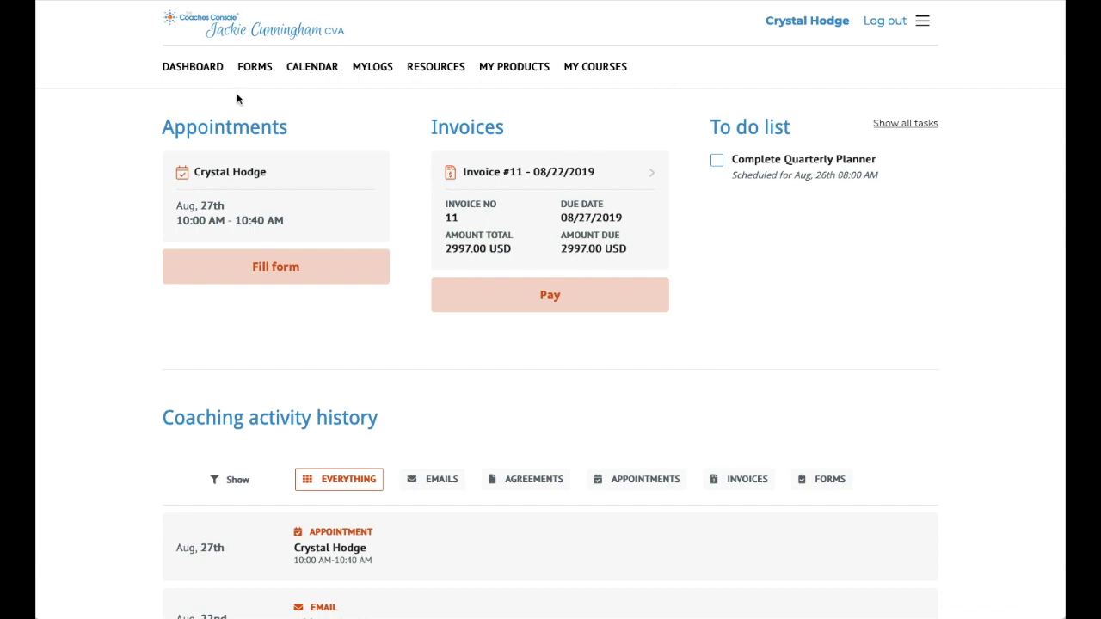
Show the list of available client forms and review the calendar page's upcoming appointments and scheduling options.
mouse_move(250, 70)
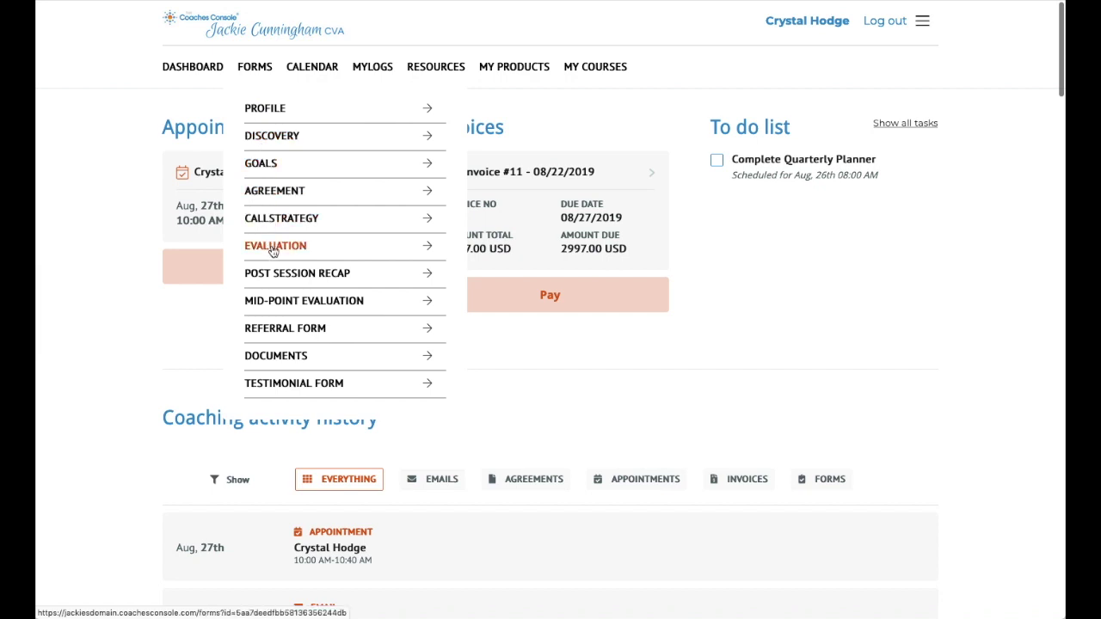
left_click(317, 71)
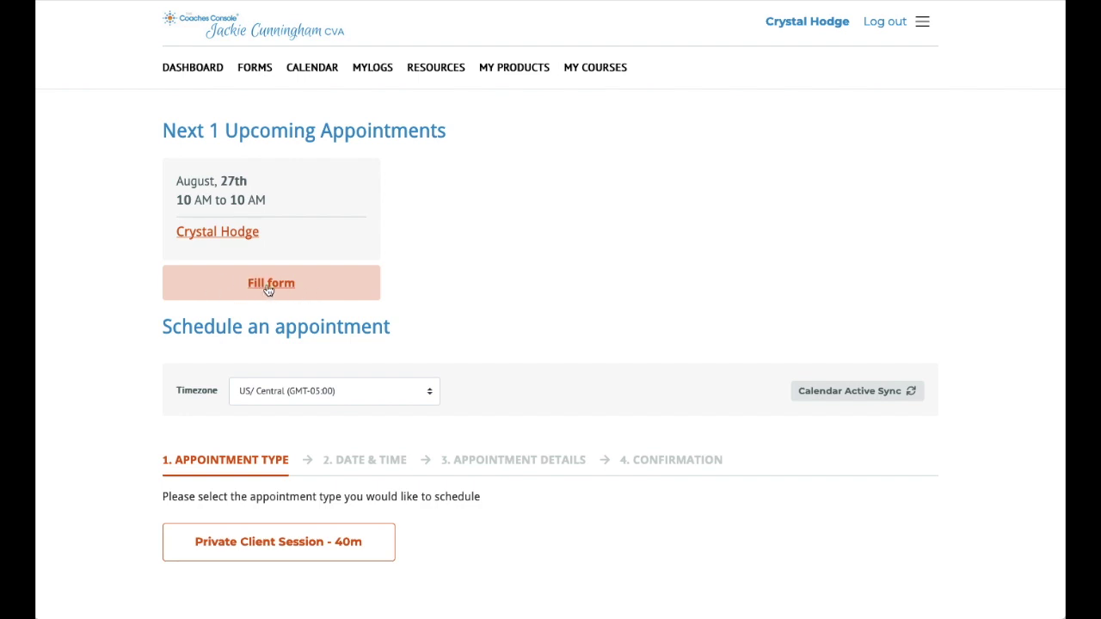
scroll(430, 285, "down", 3)
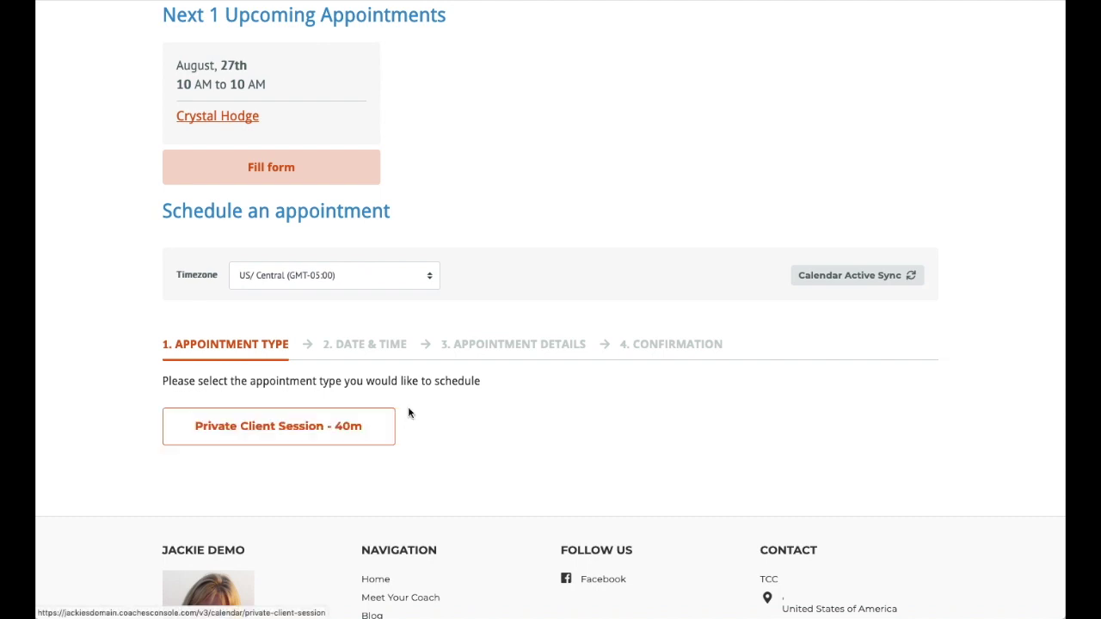
scroll(408, 413, "up", 3)
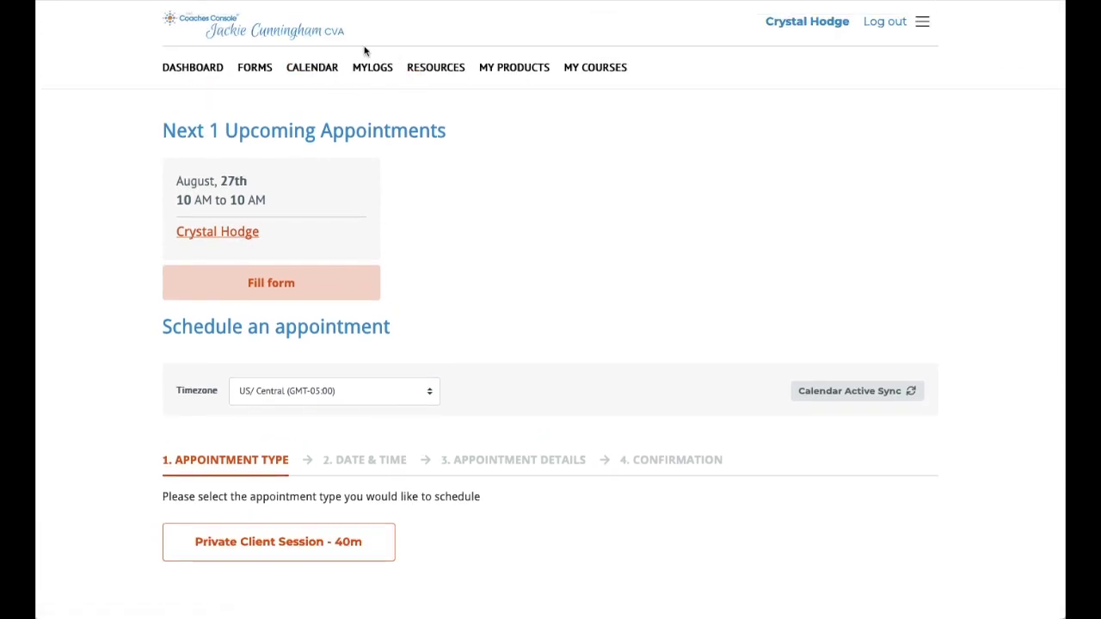
Save a new entry reading "Type a message here" in My Logs and check it in the log archive.
left_click(374, 74)
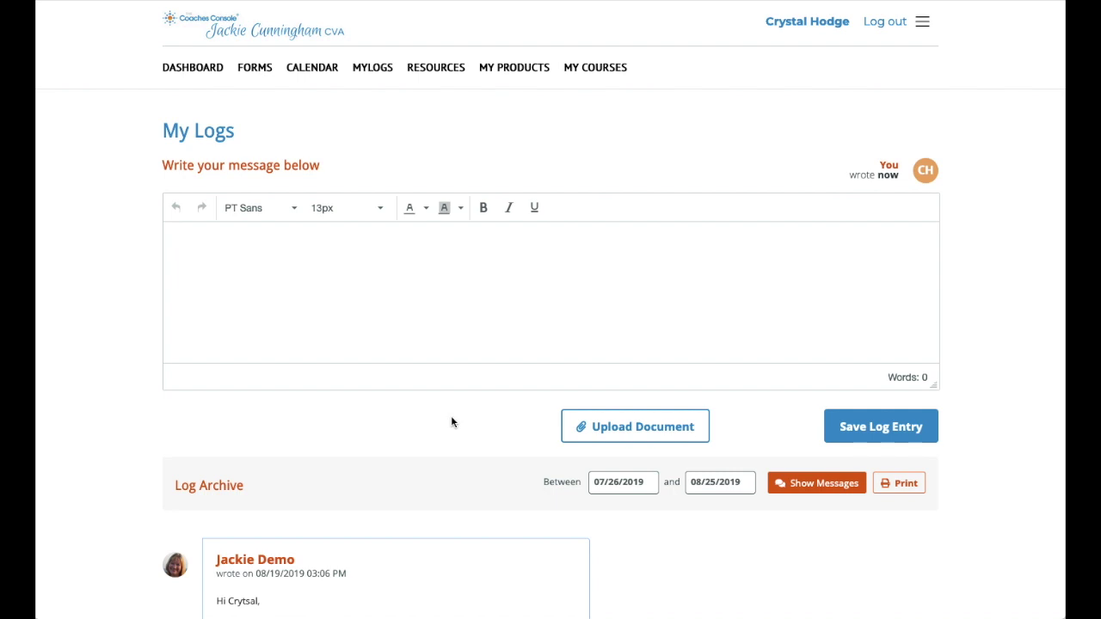
left_click(213, 253)
type("Type a message here")
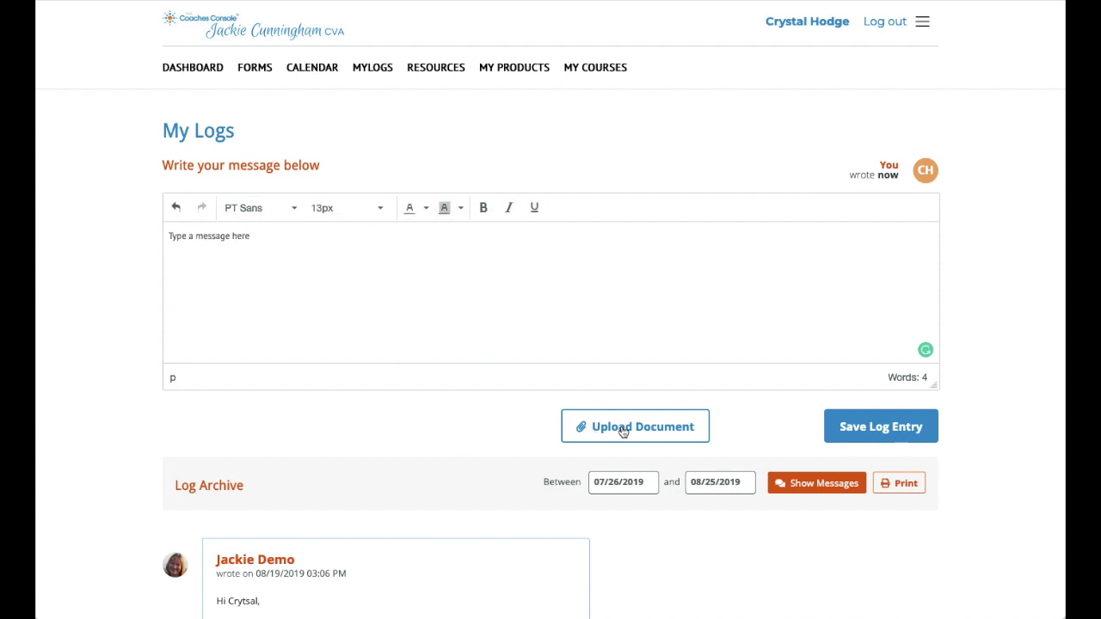
left_click(878, 430)
scroll(411, 362, "down", 4)
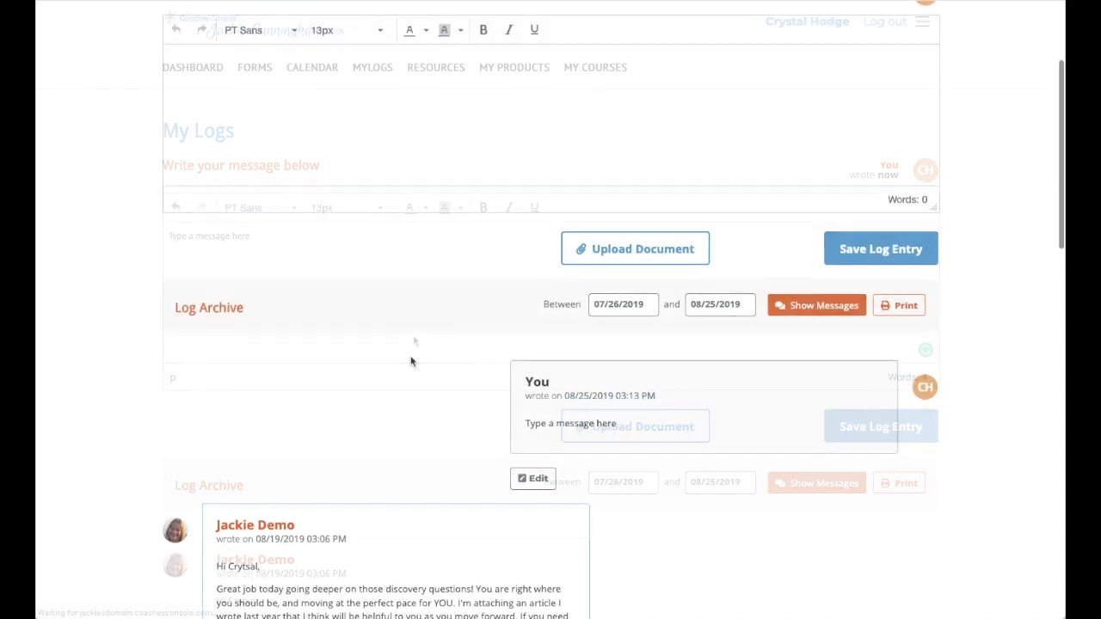
Review the log archive's latest messages and open the start date picker of its date range, leaving the date unchanged.
scroll(411, 362, "down", 2)
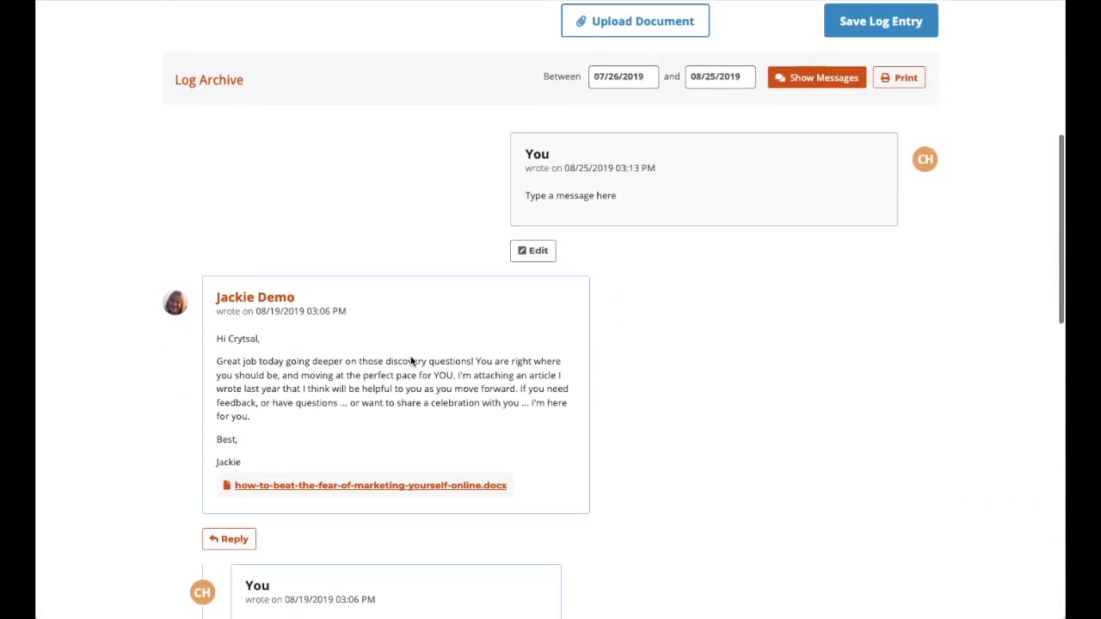
scroll(411, 357, "up", 1)
scroll(410, 357, "up", 1)
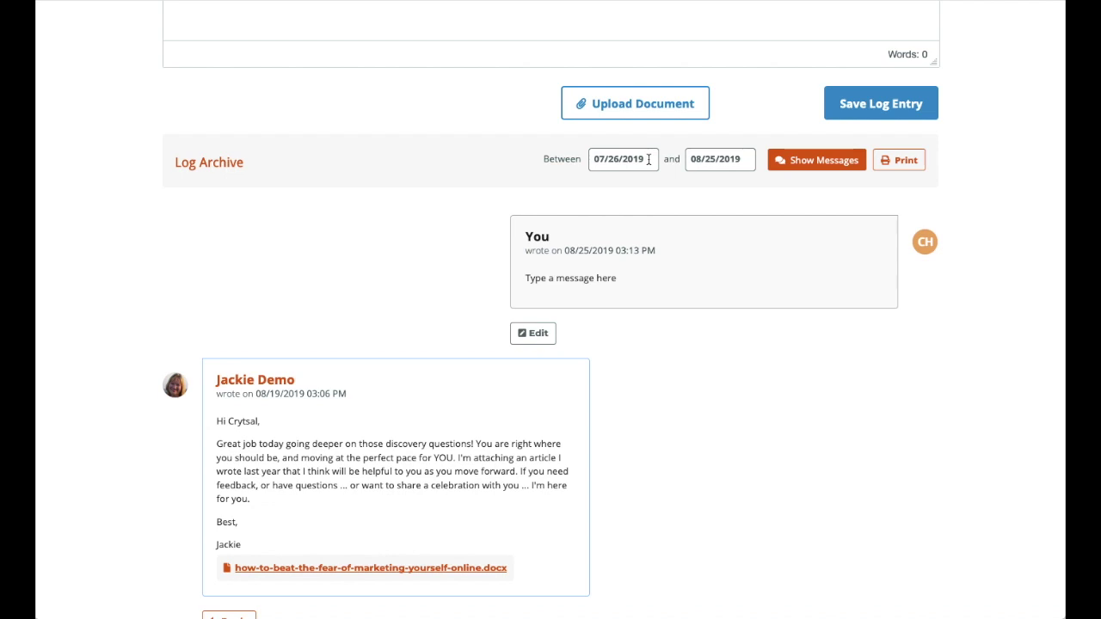
left_click_drag(649, 159, 592, 158)
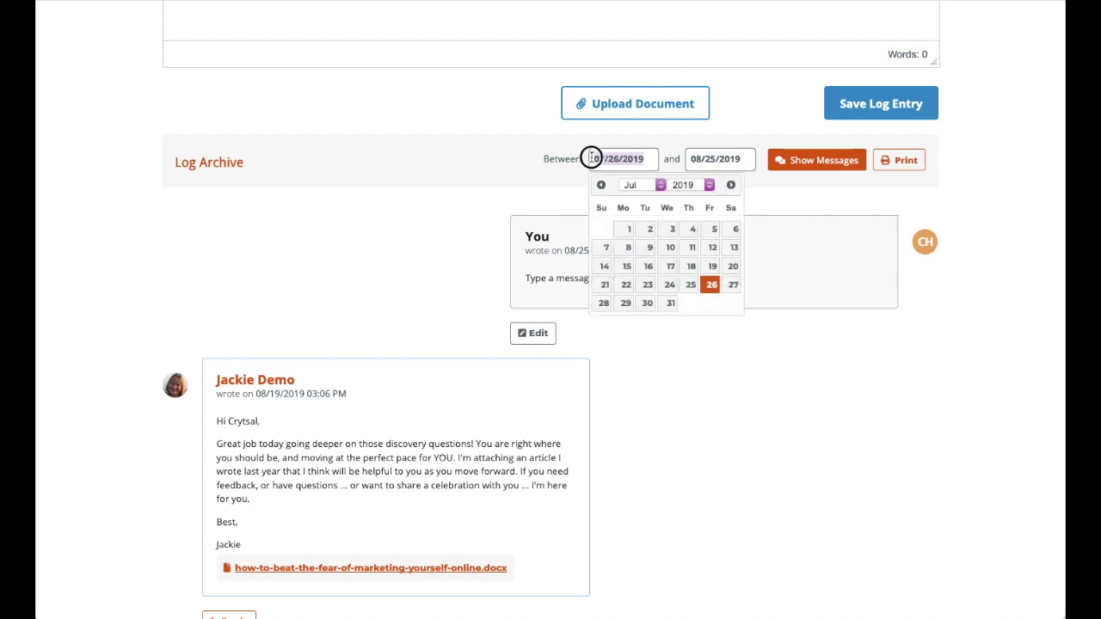
left_click(581, 141)
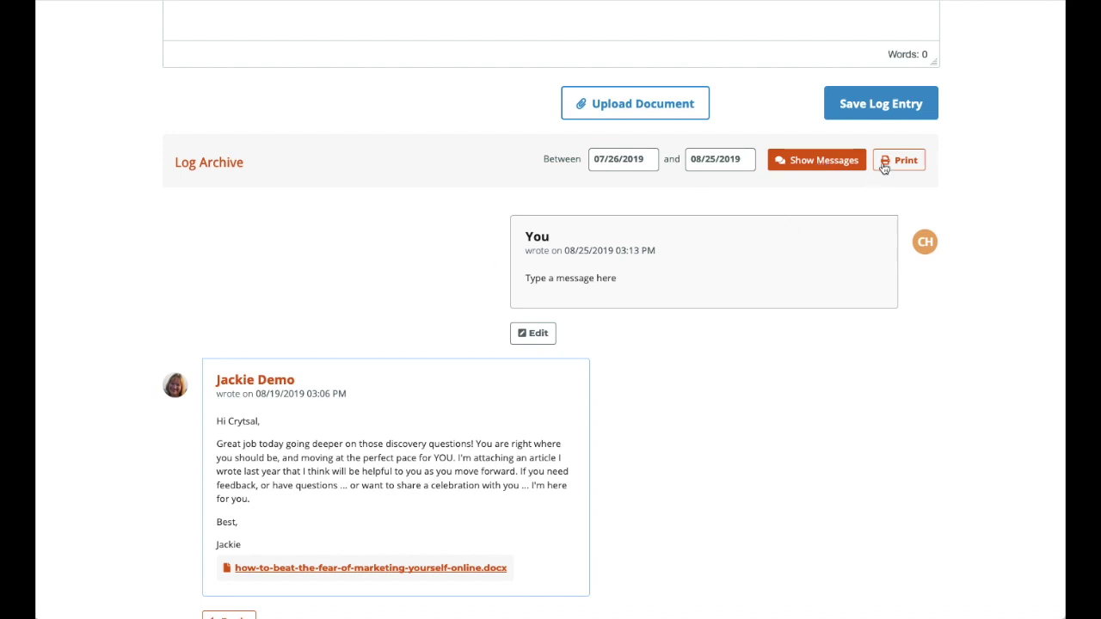
Read through the archived coach messages, attached document and client replies in My Logs, and return to the message editor.
scroll(308, 295, "down", 2)
scroll(308, 295, "down", 3)
scroll(308, 292, "down", 1)
scroll(308, 292, "down", 1)
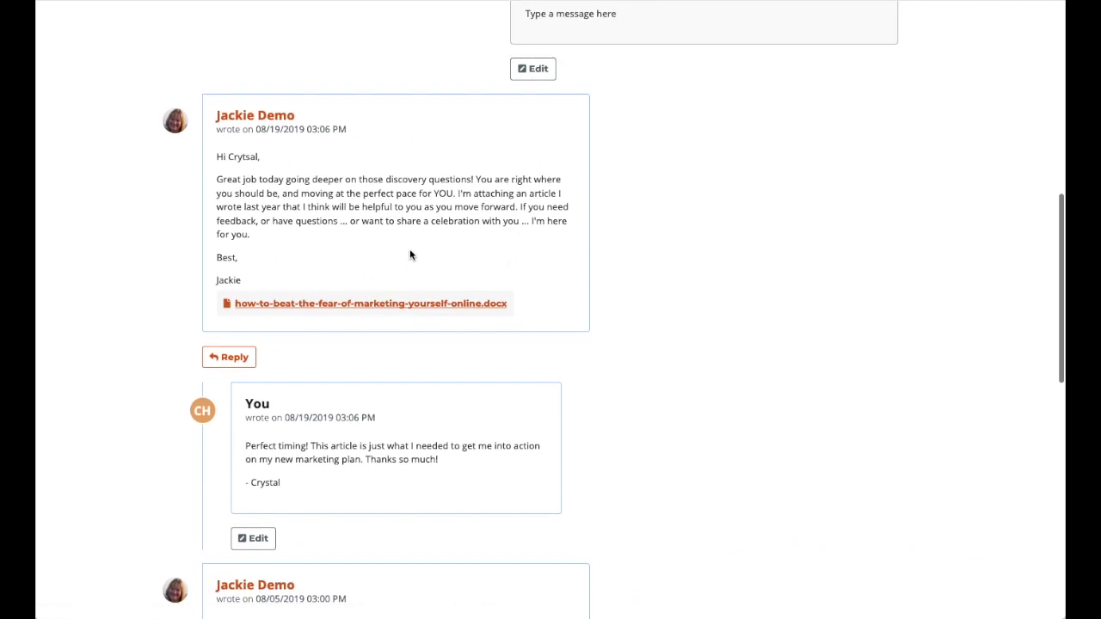
scroll(409, 249, "down", 3)
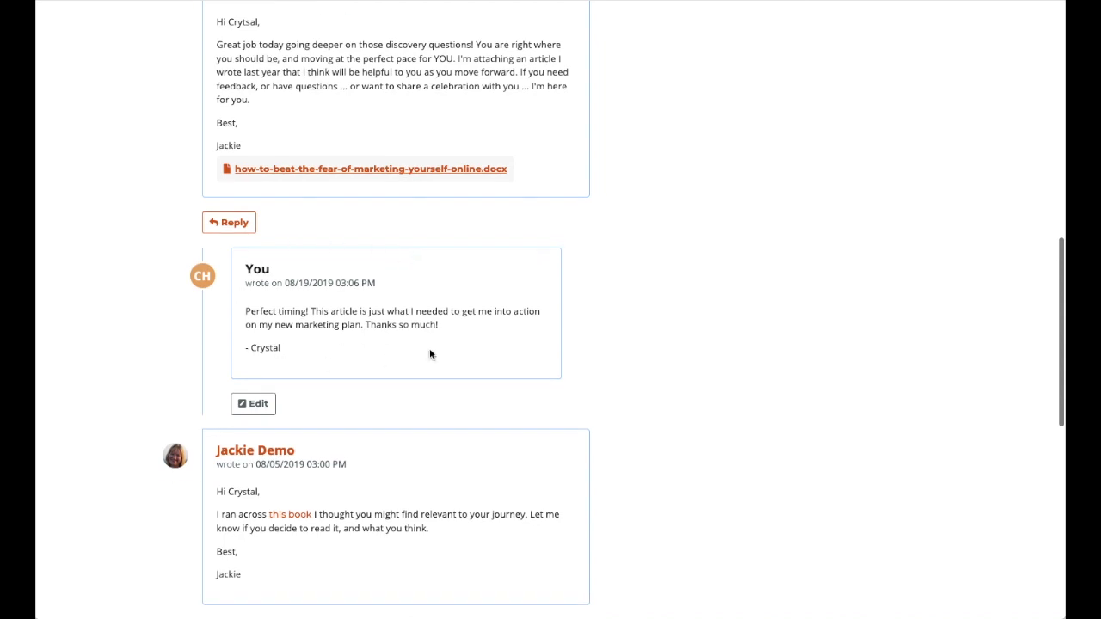
scroll(364, 349, "down", 4)
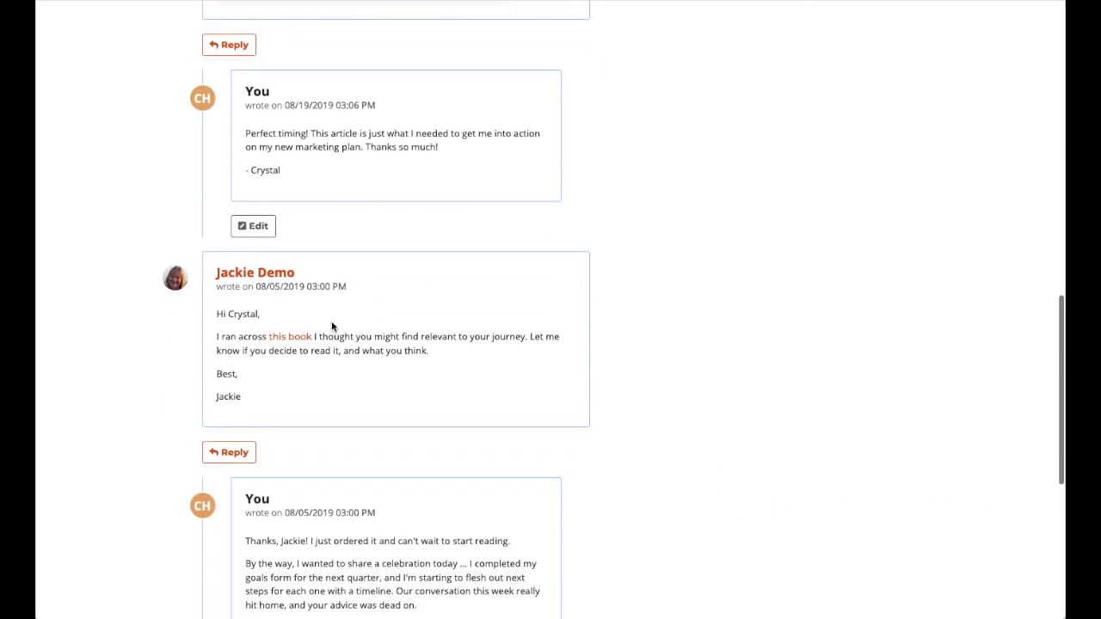
scroll(388, 381, "up", 6)
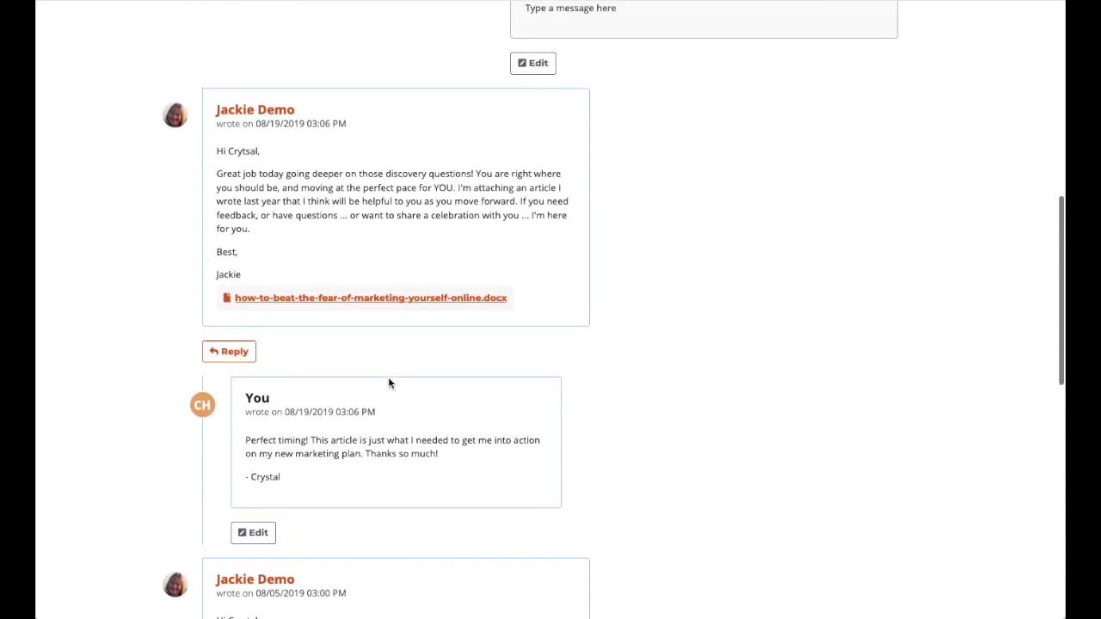
scroll(388, 384, "up", 5)
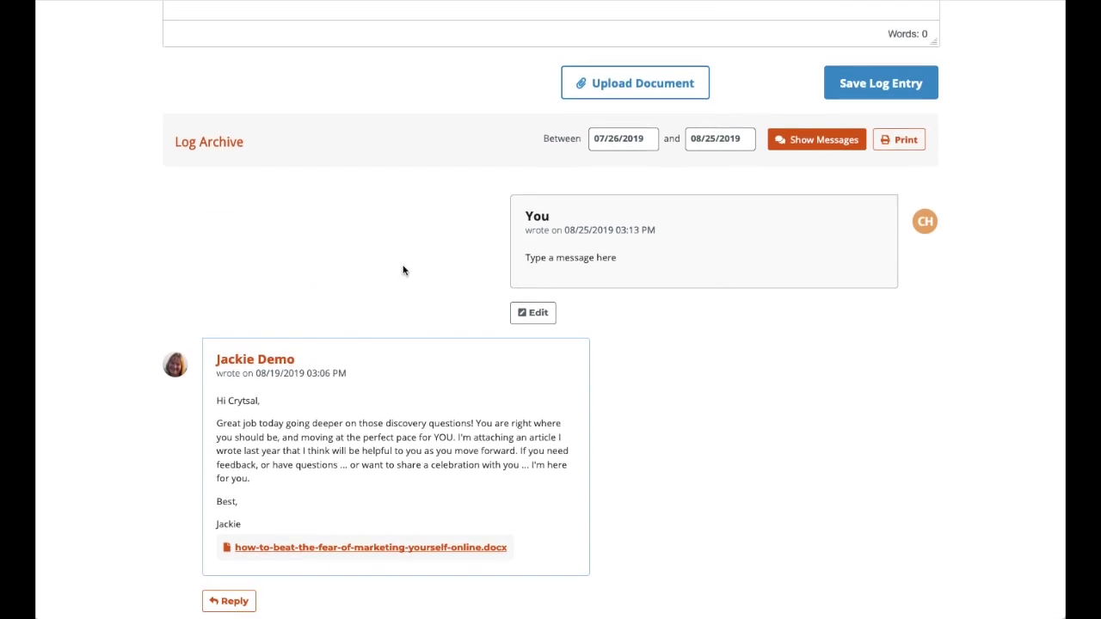
scroll(402, 271, "up", 7)
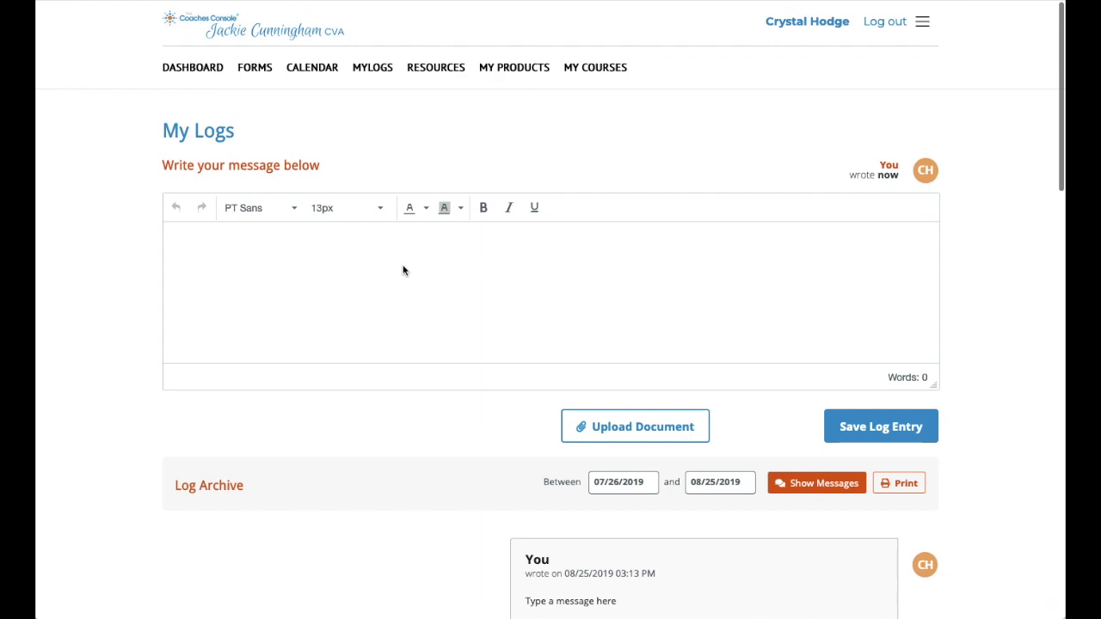
scroll(443, 71, "down", 1)
scroll(441, 73, "up", 1)
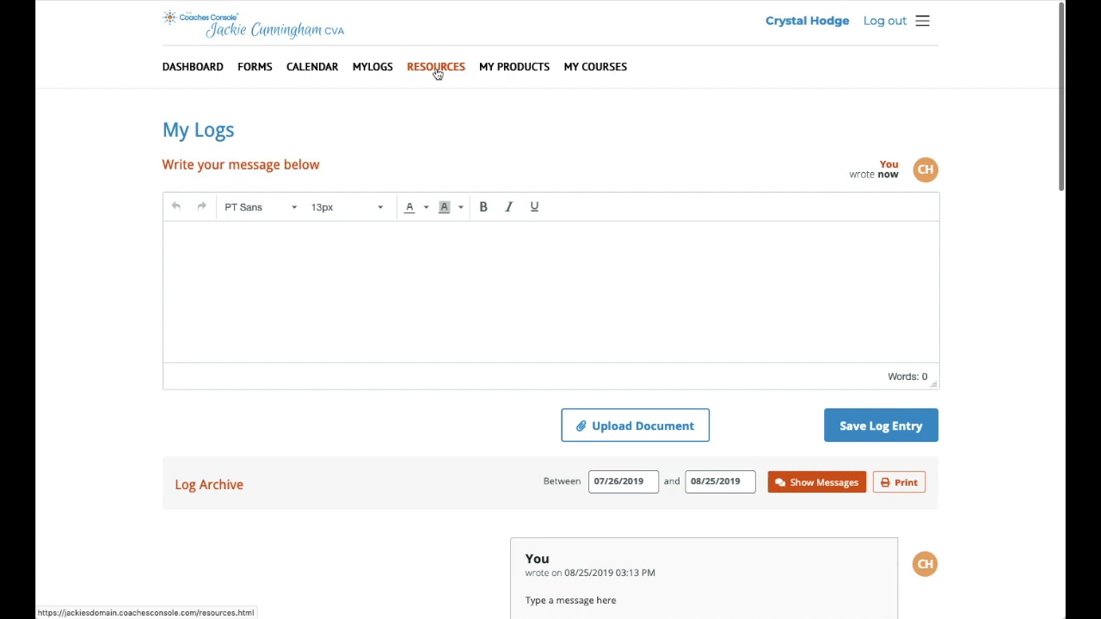
Show the client's recommended resources, purchased products and available courses in turn.
left_click(438, 74)
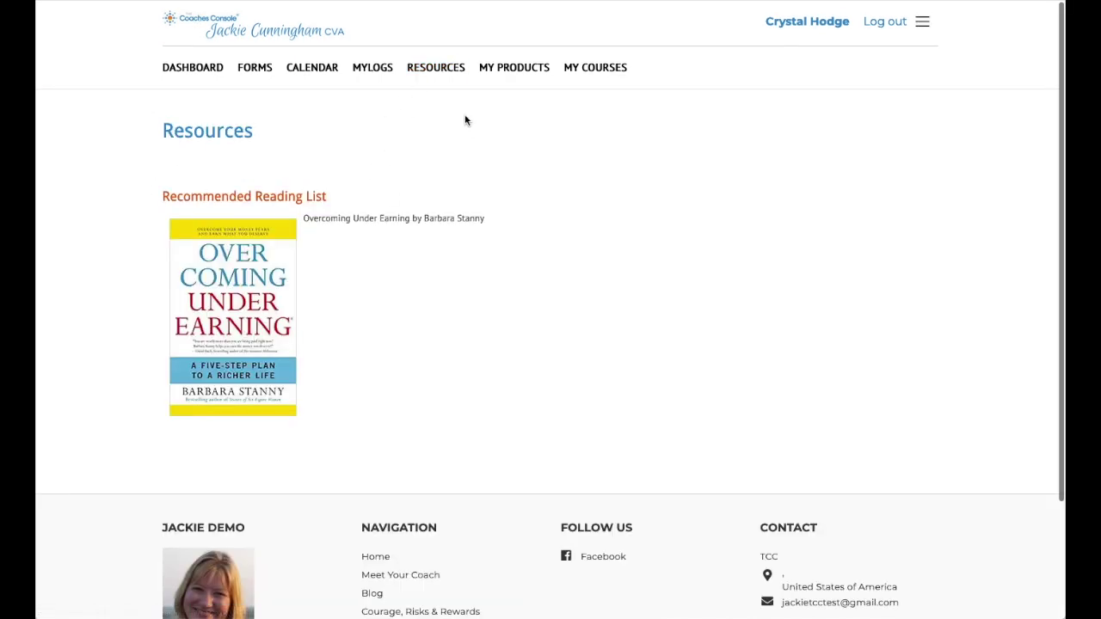
left_click(512, 74)
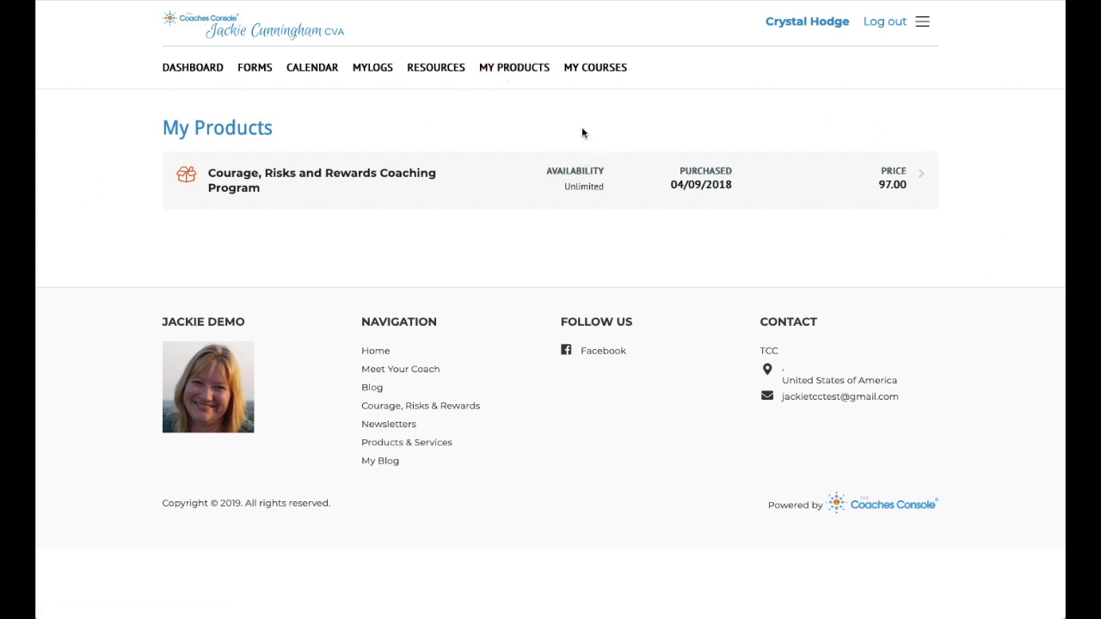
left_click(593, 71)
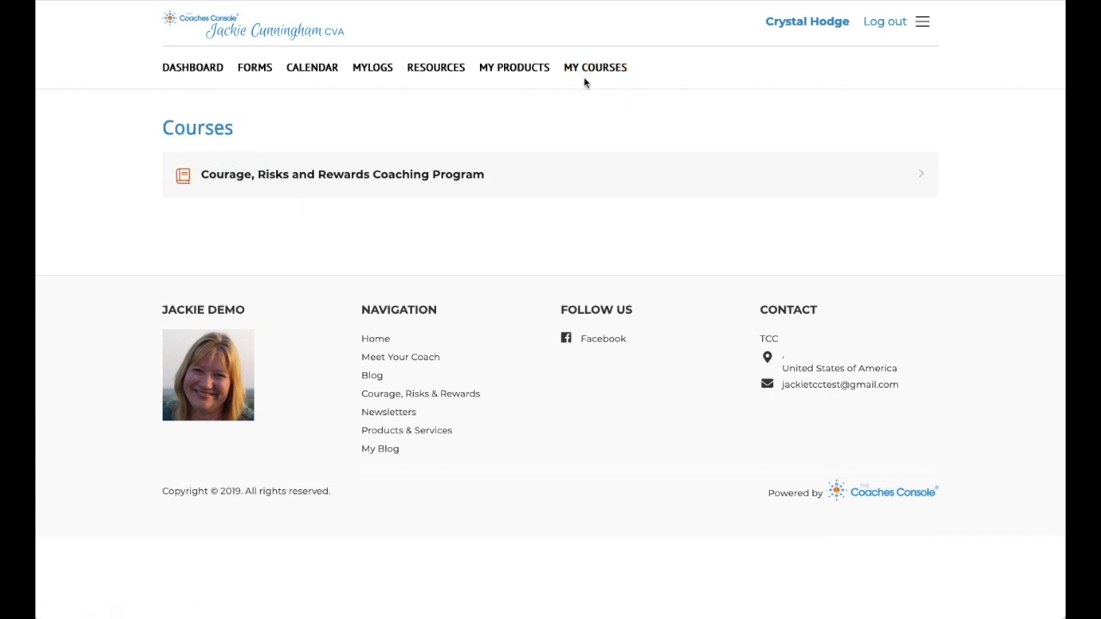
Open the Courage, Risks and Rewards Coaching Program course and review Part #1's exercises, debrief questions and discussion area.
left_click(328, 181)
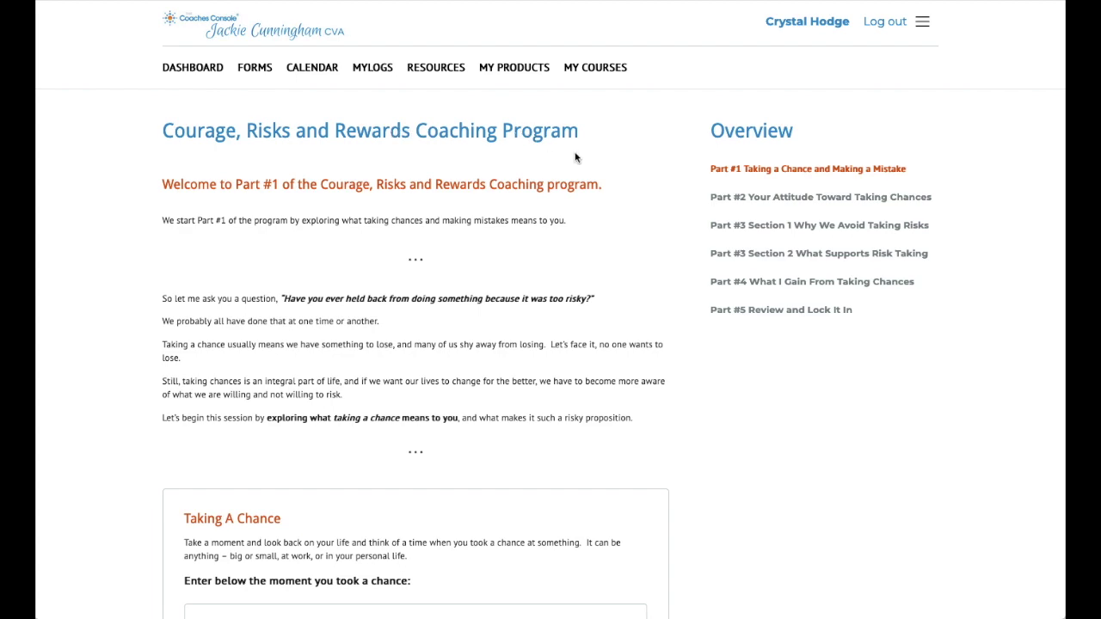
scroll(594, 334, "down", 2)
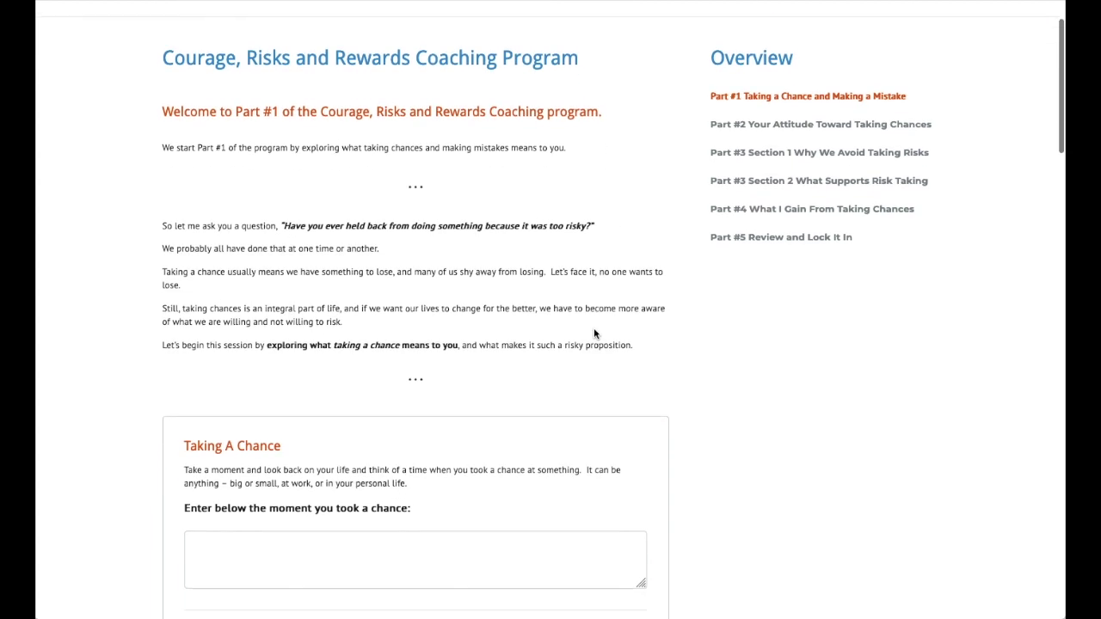
scroll(594, 334, "down", 3)
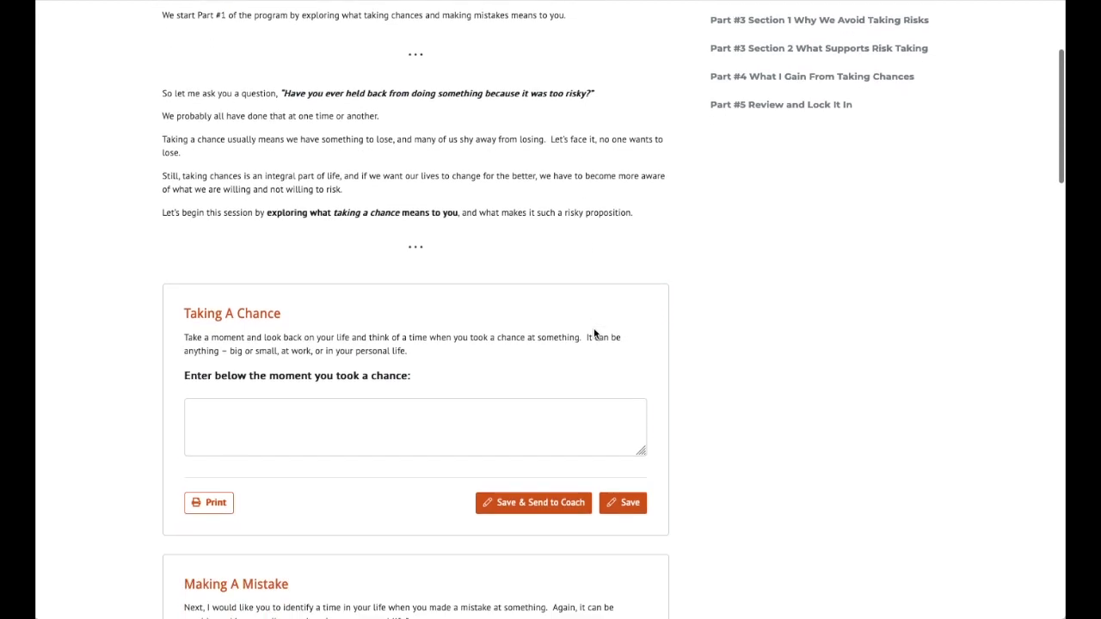
scroll(594, 333, "down", 5)
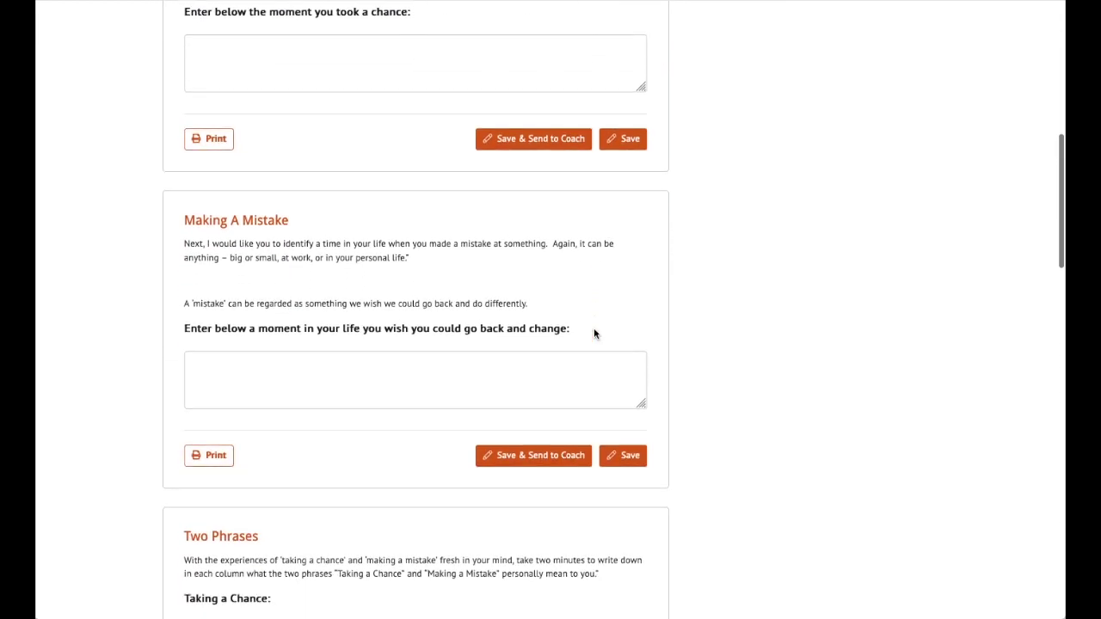
scroll(594, 330, "down", 3)
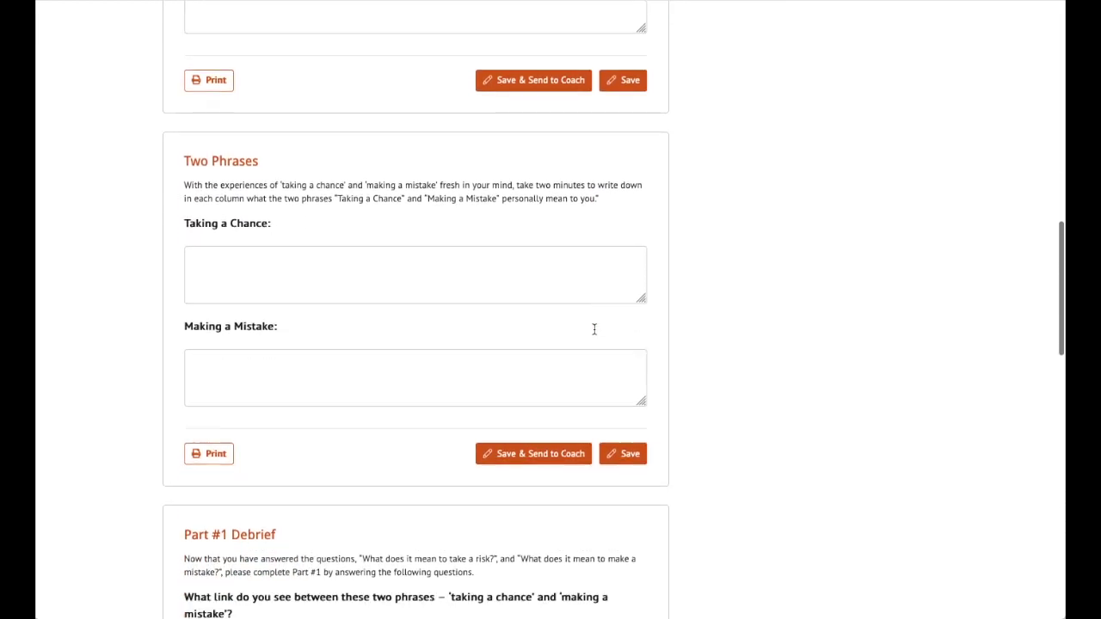
scroll(594, 334, "down", 4)
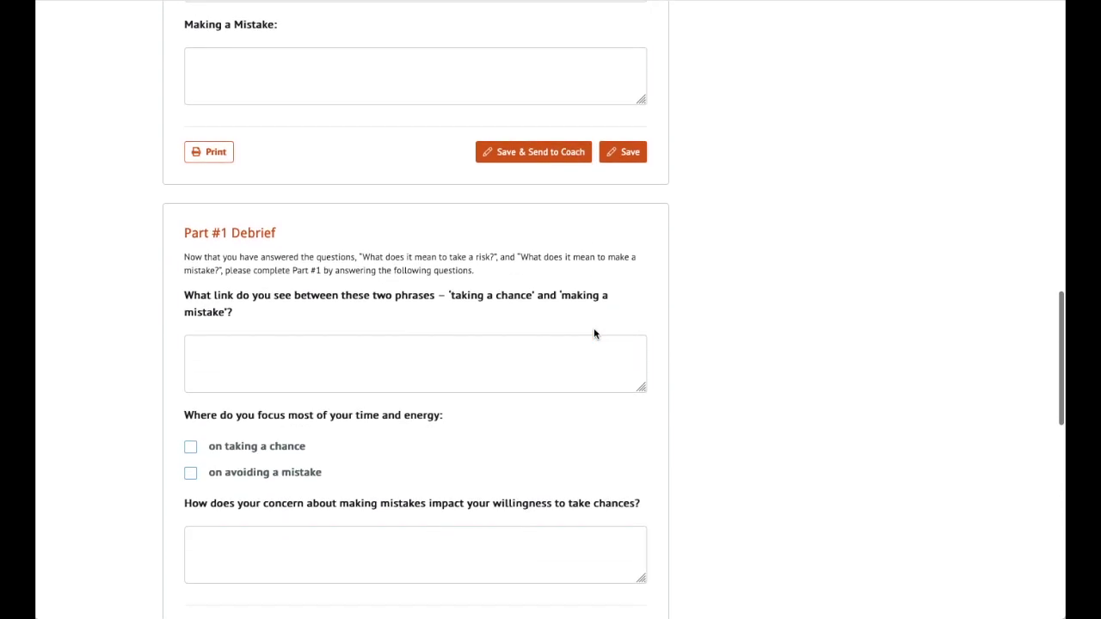
scroll(594, 331, "down", 5)
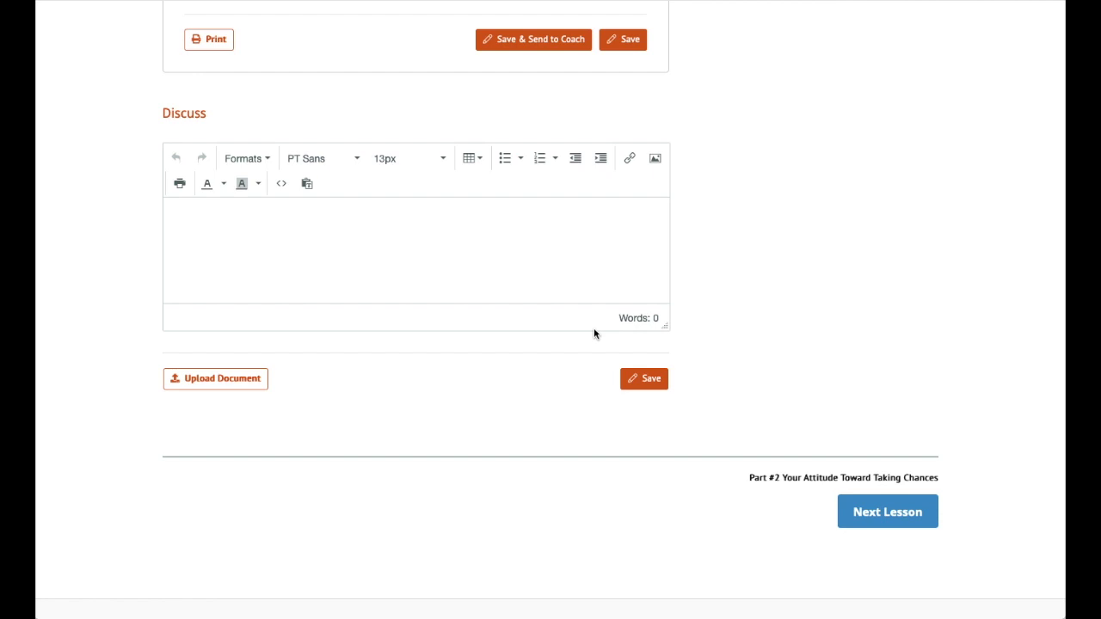
scroll(594, 333, "up", 5)
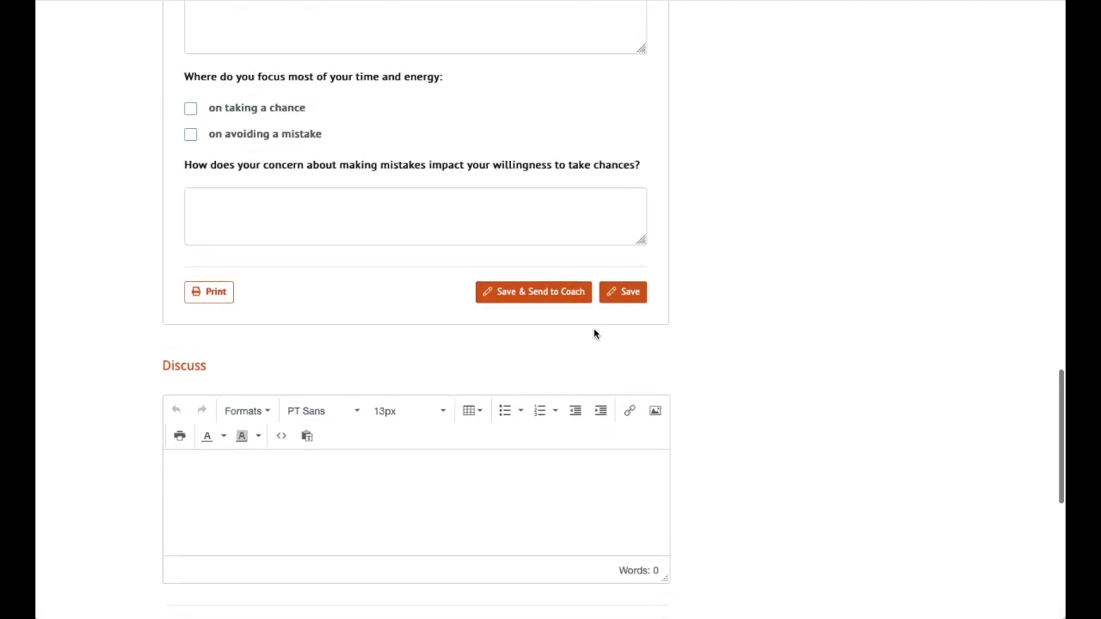
scroll(593, 328, "up", 6)
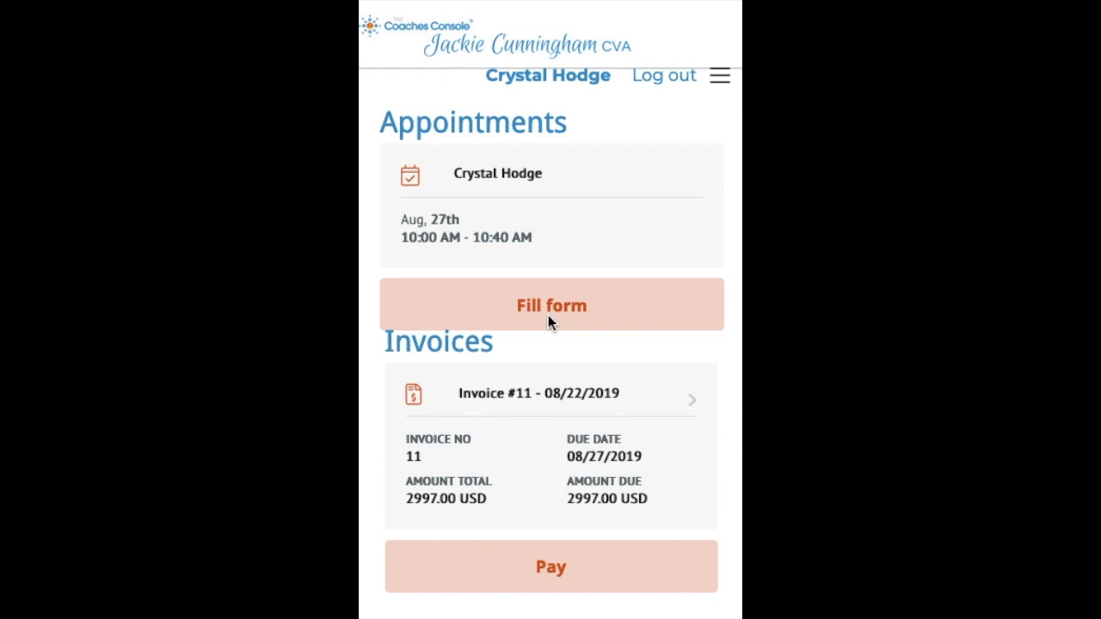
Examine the mobile layout of the client dashboard, from appointments and invoices through the to-do list and coaching activity history.
scroll(548, 315, "down", 3)
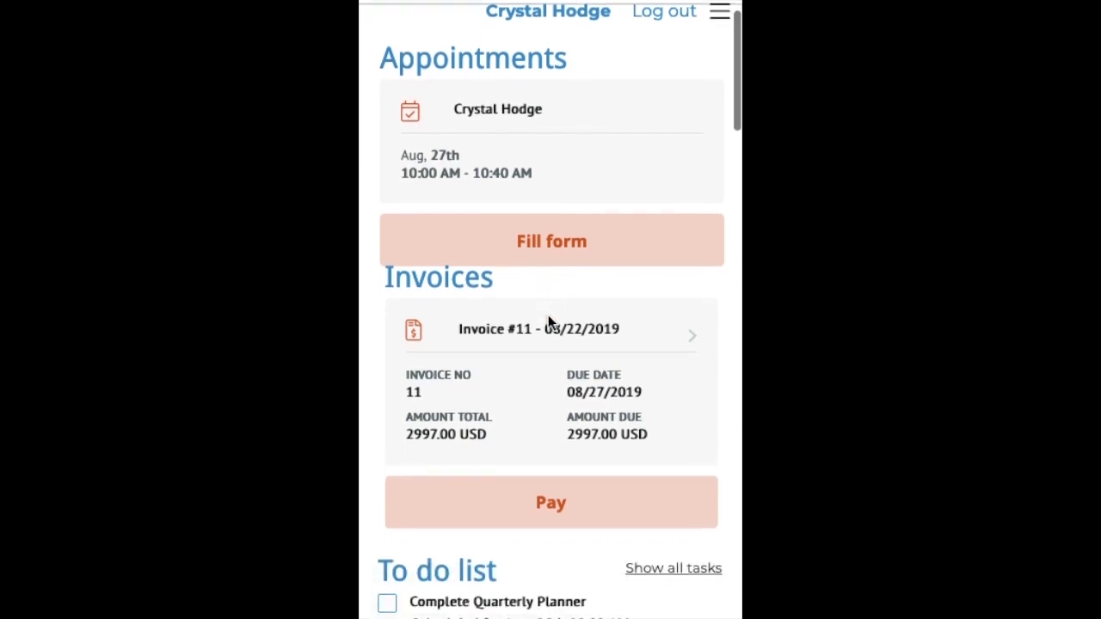
scroll(548, 320, "down", 10)
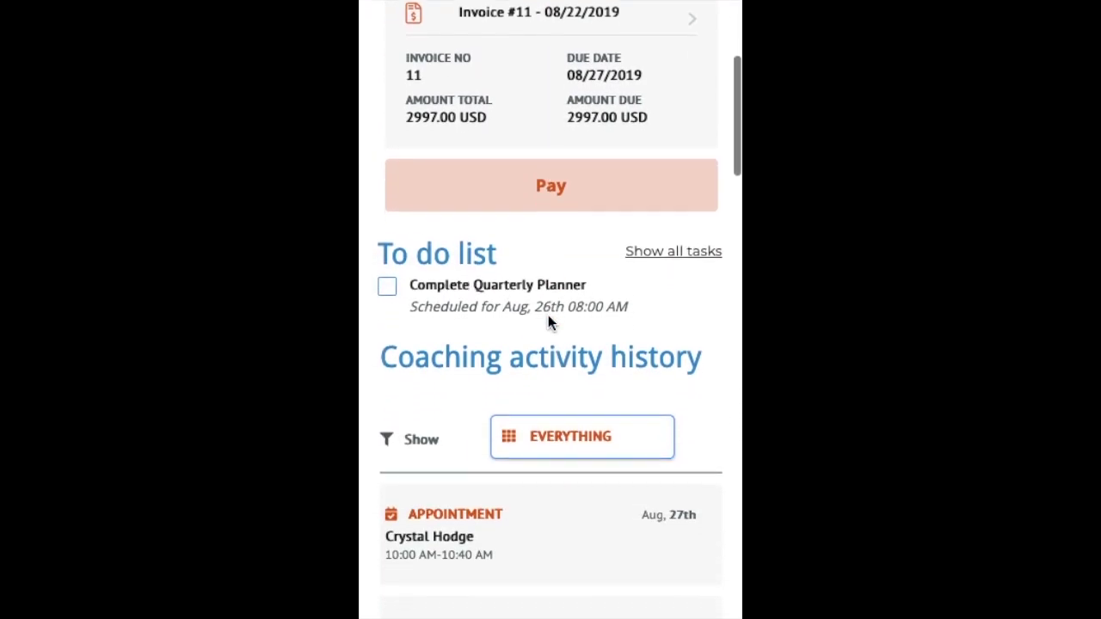
scroll(550, 320, "down", 10)
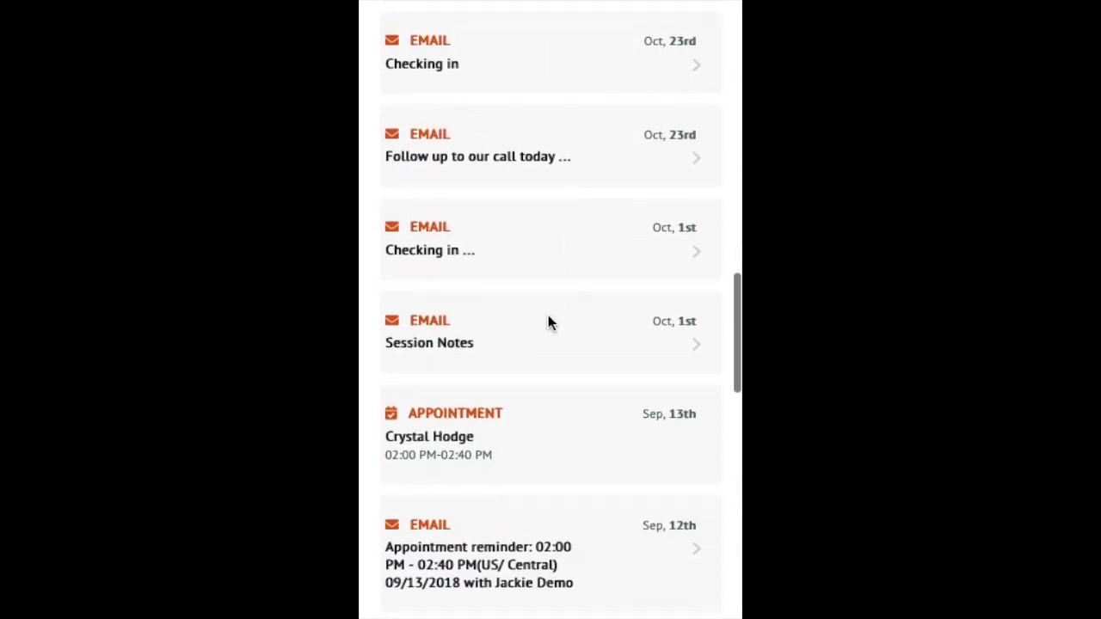
scroll(550, 322, "up", 12)
scroll(549, 321, "up", 10)
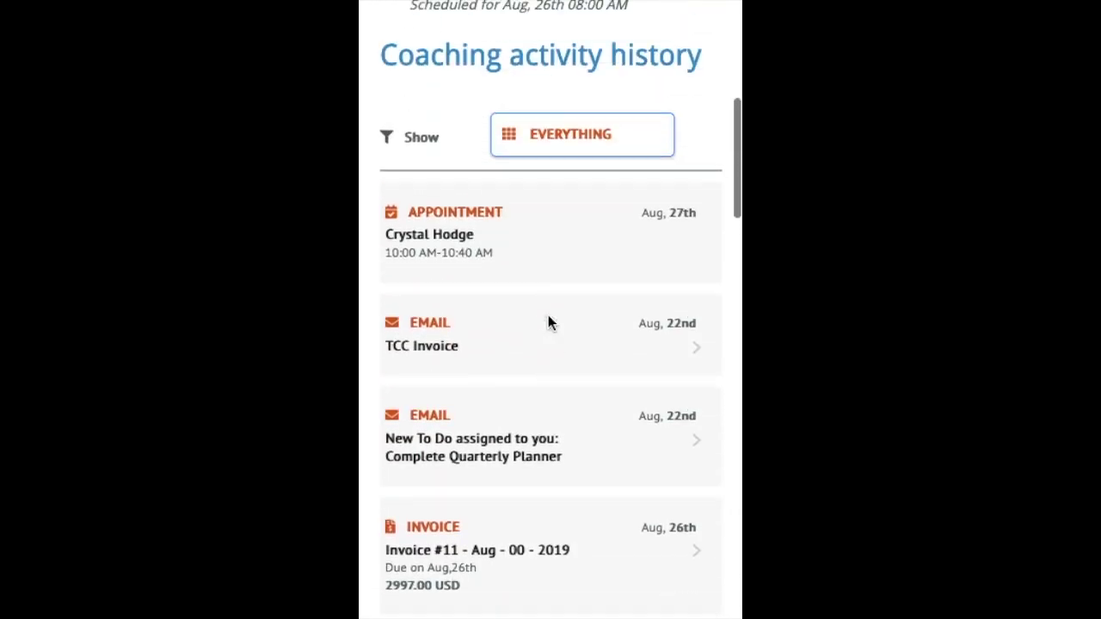
scroll(548, 322, "up", 1)
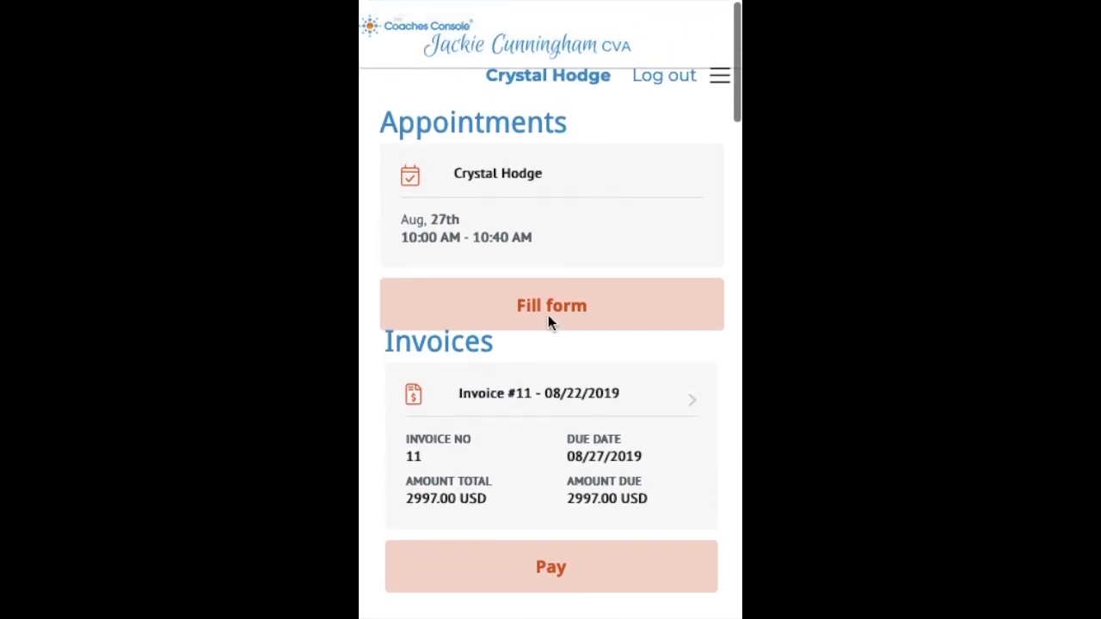